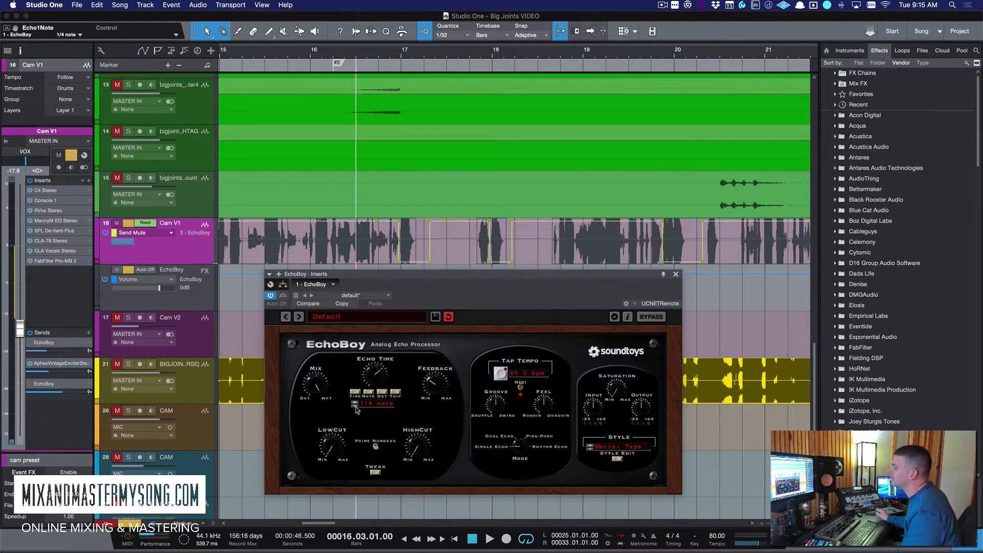
Cycle EchoBoy's echo time through the 1/8 and 1/2 note values and return it to 1/4 note.
click(355, 405)
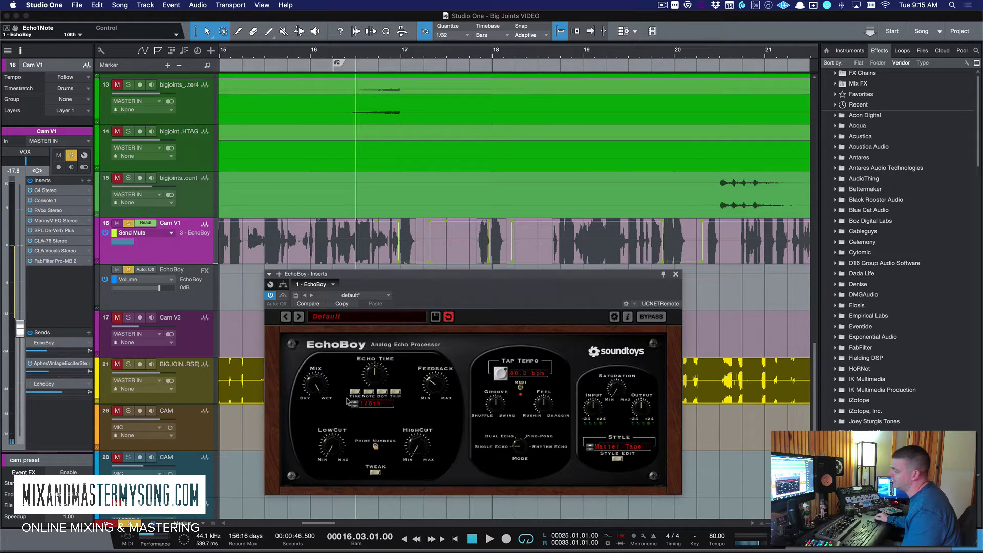
click(355, 405)
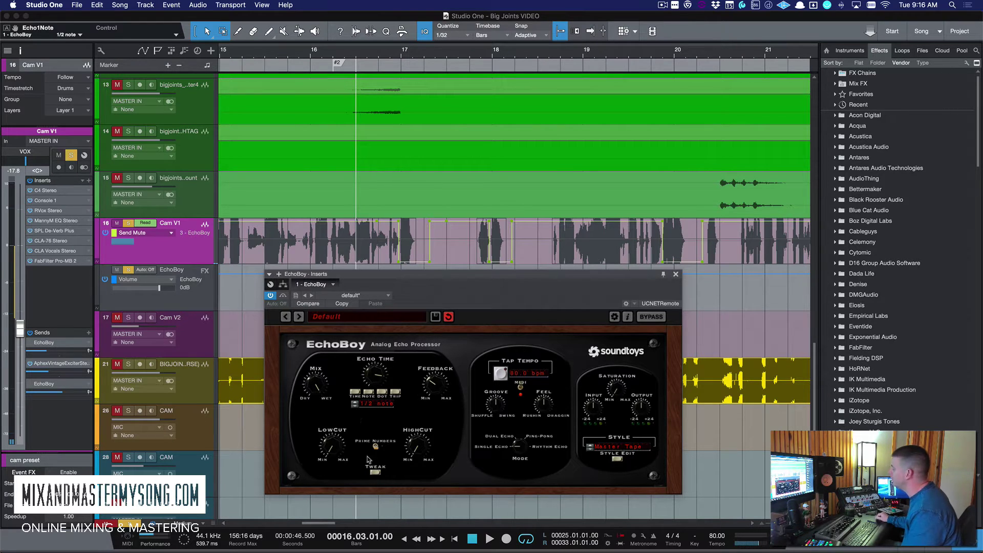
click(354, 409)
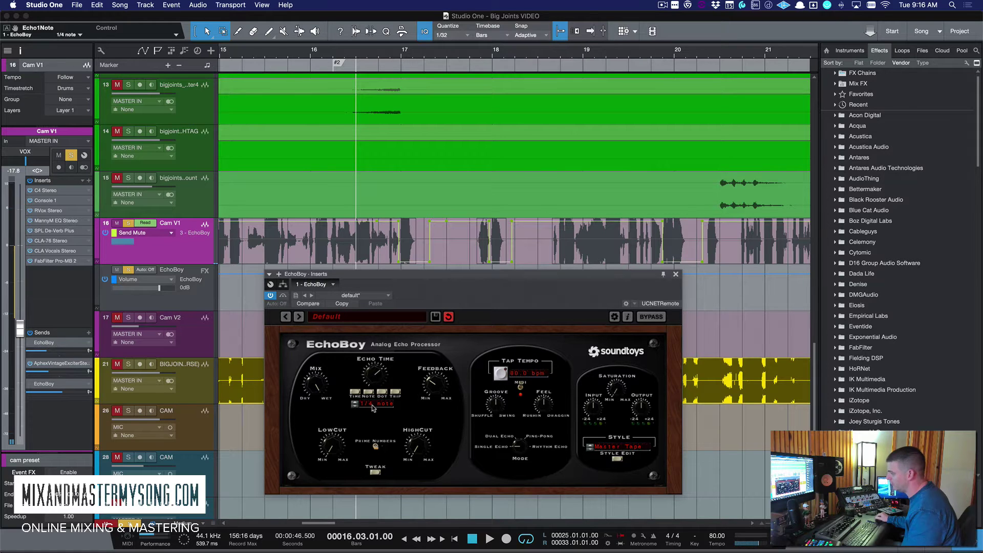
click(353, 412)
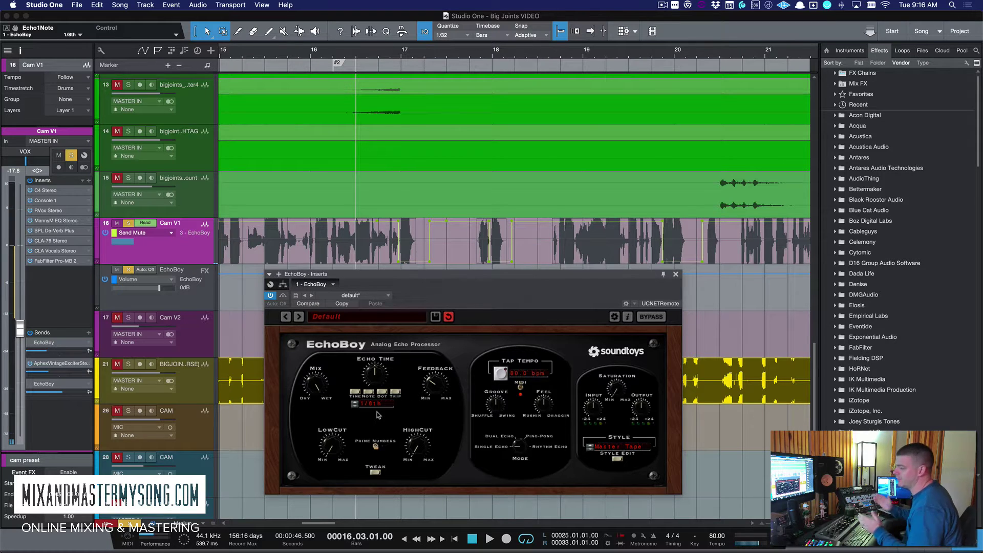
click(354, 404)
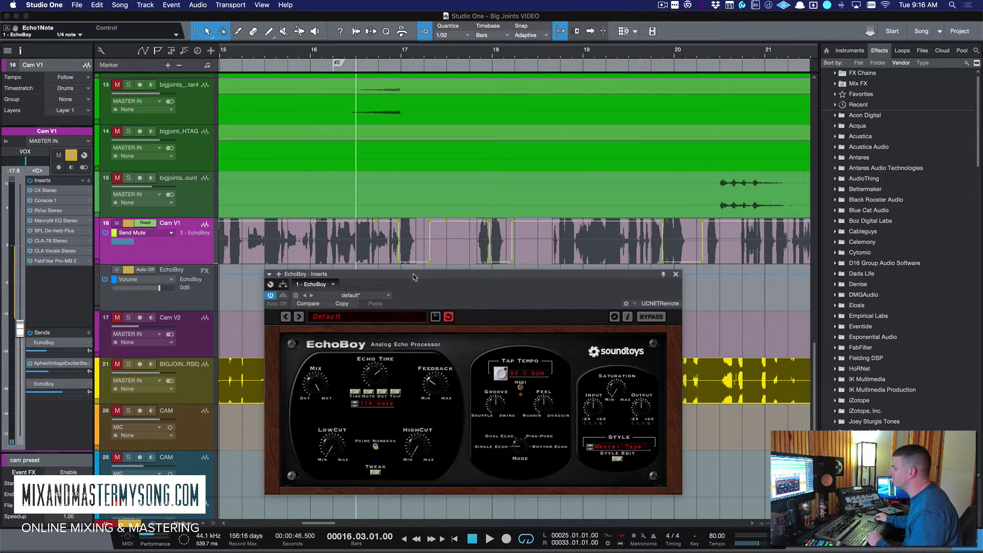
drag(414, 276, 401, 309)
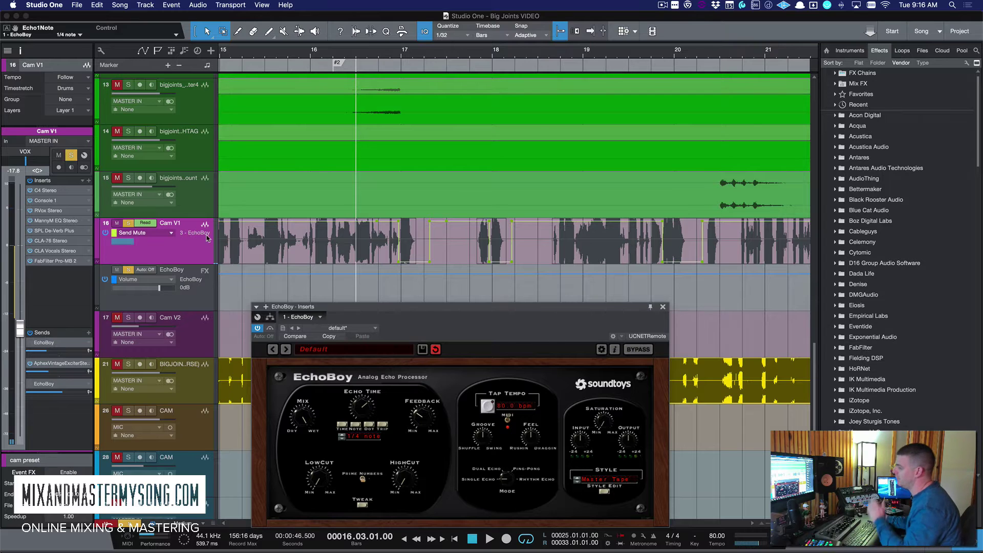
Unsolo the Cam V1 vocal track and play the song from bar 16 to hear the quarter-note echo in the mix.
click(200, 251)
key(s)
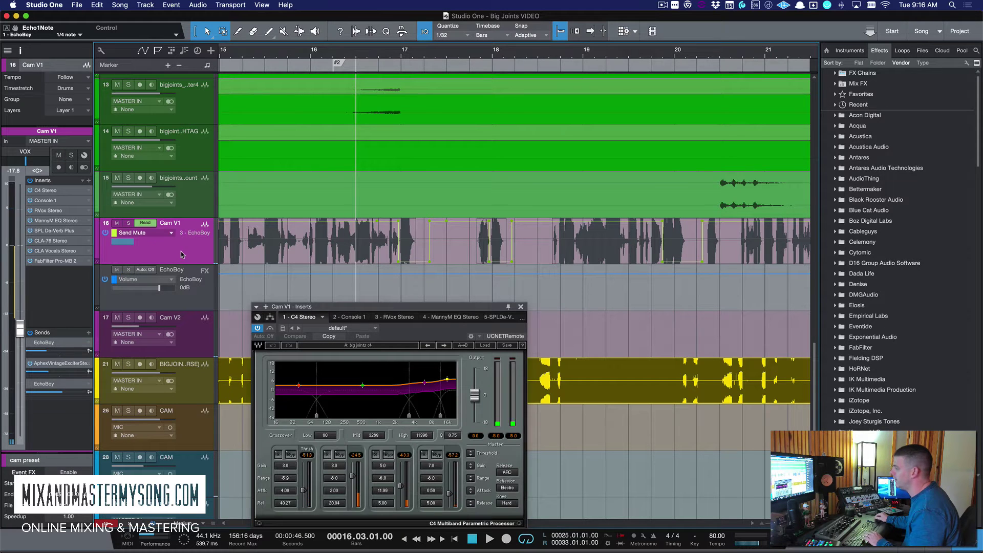
key(space)
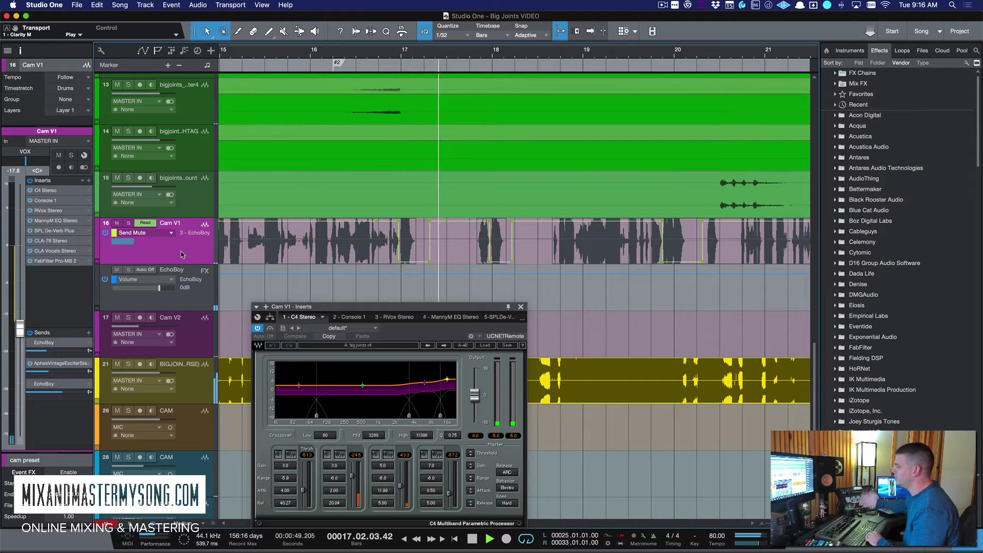
key(space)
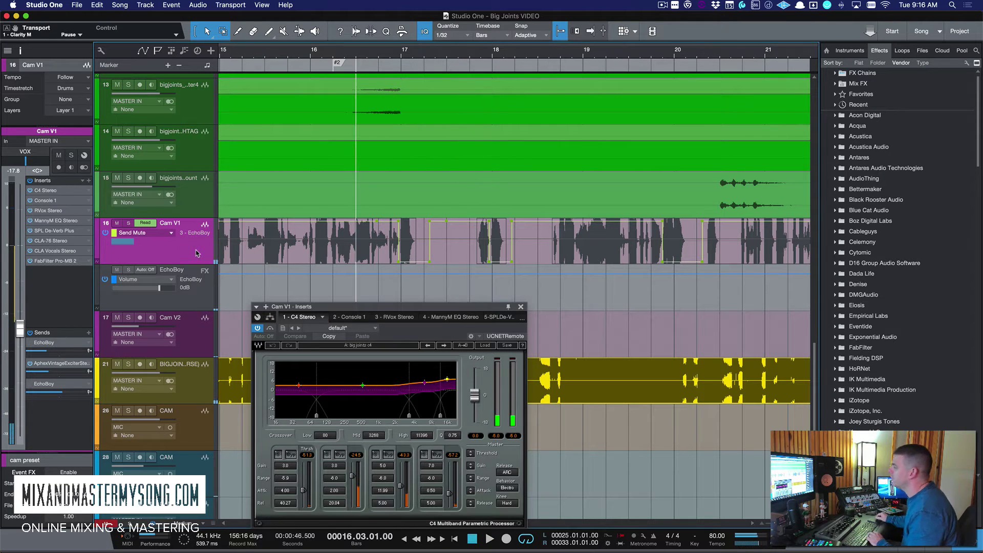
Set the echo time of the EchoBoy send on Cam V1 to 1/8 and audition it in the mix from bar 16.
double_click(71, 385)
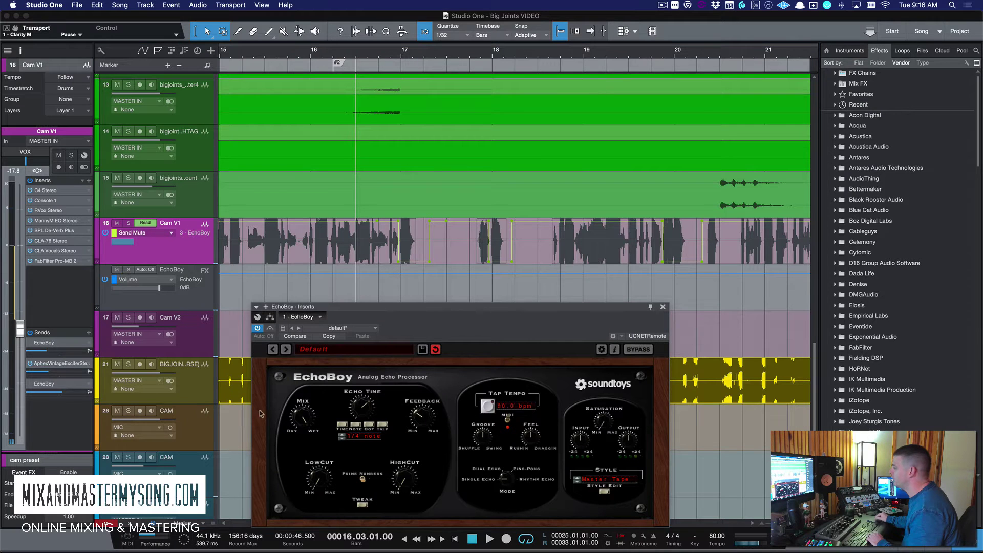
click(342, 436)
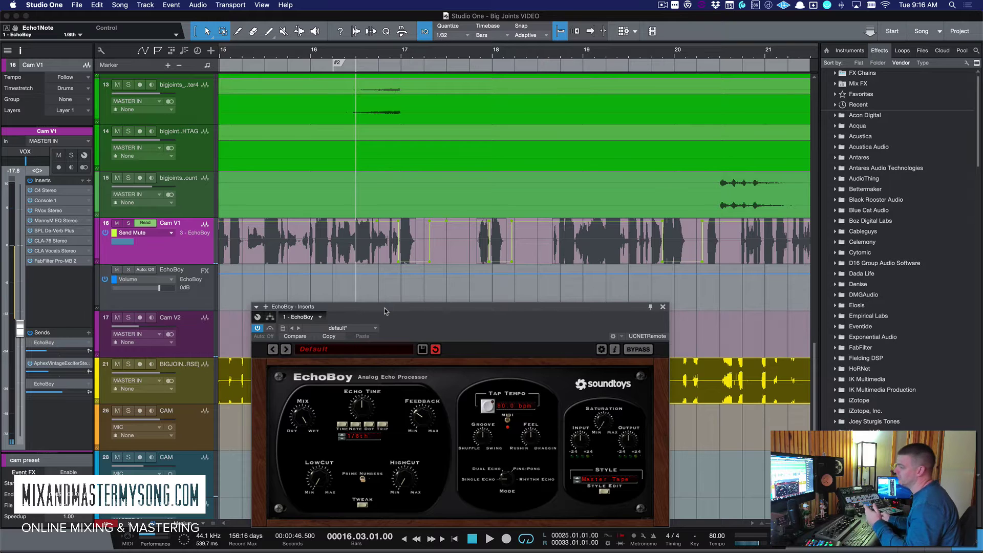
key(space)
click(205, 255)
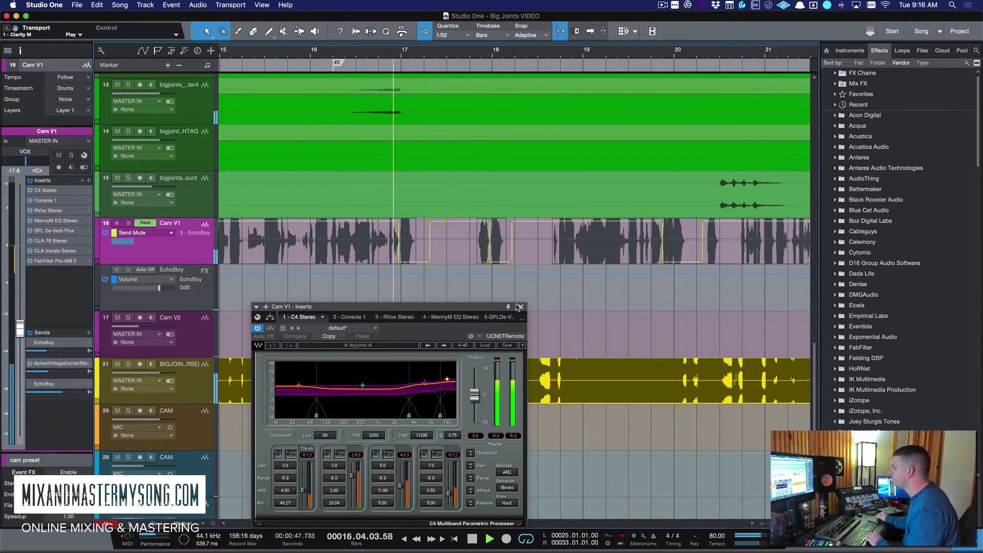
key(Escape)
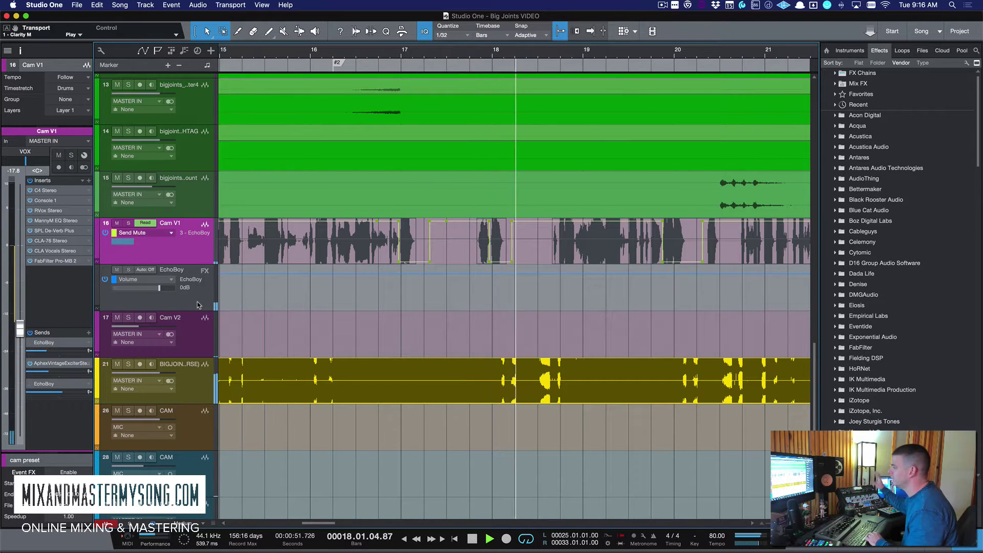
key(space)
Open the EchoBoy insert on its FX channel and set the echo time to 1/2 note.
click(198, 302)
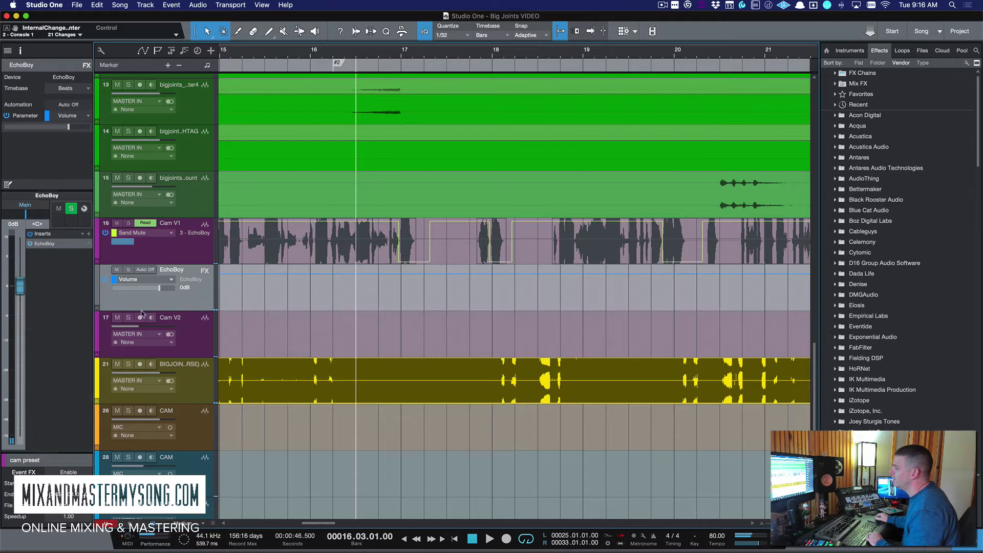
double_click(52, 247)
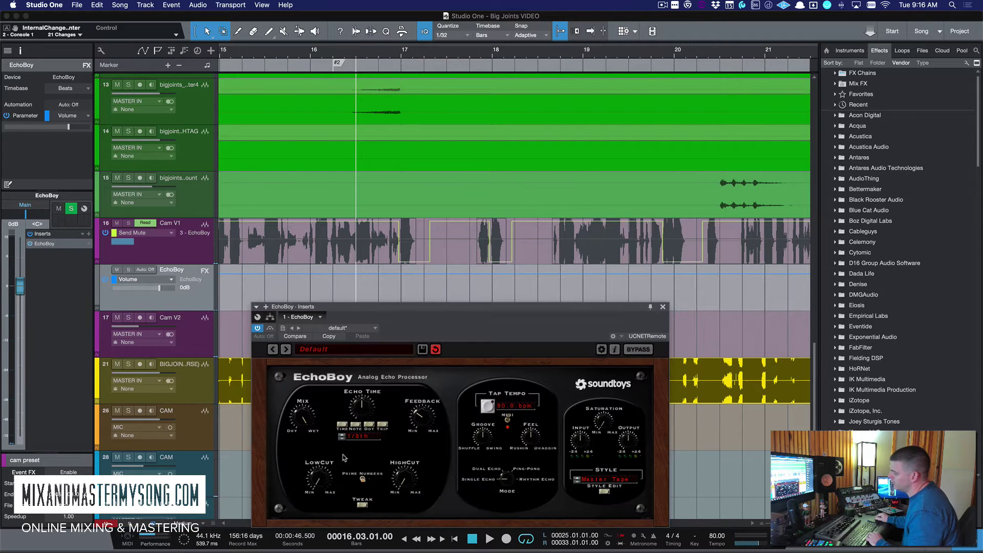
drag(425, 313, 466, 313)
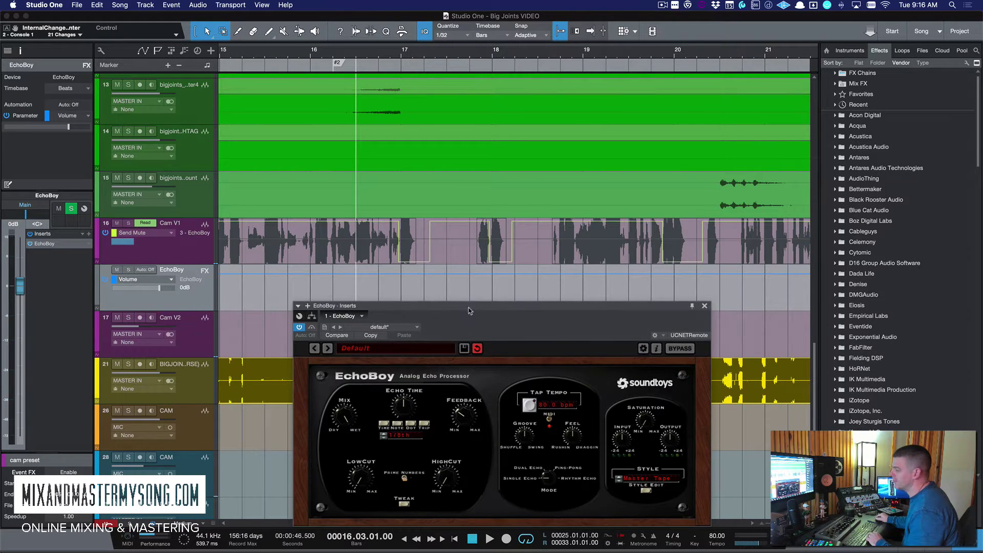
click(384, 436)
click(384, 436)
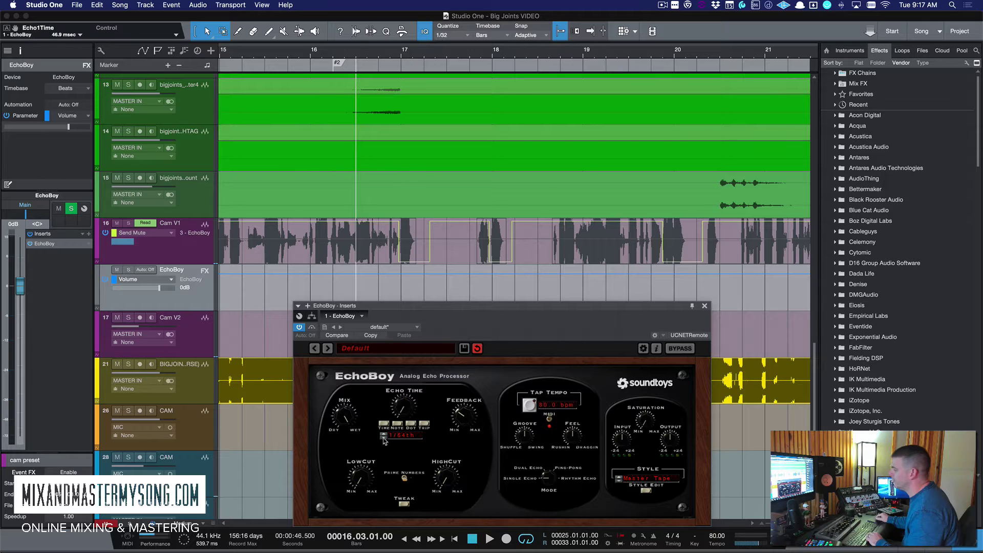
click(384, 436)
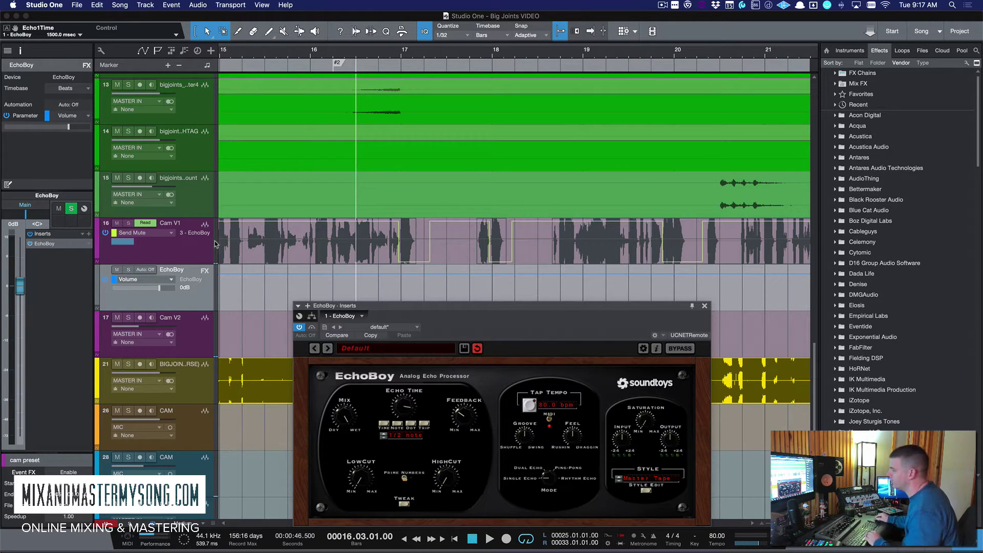
Select the Cam V1 track, close its plug-in window and audition the half-note echo from bar 16.
click(183, 260)
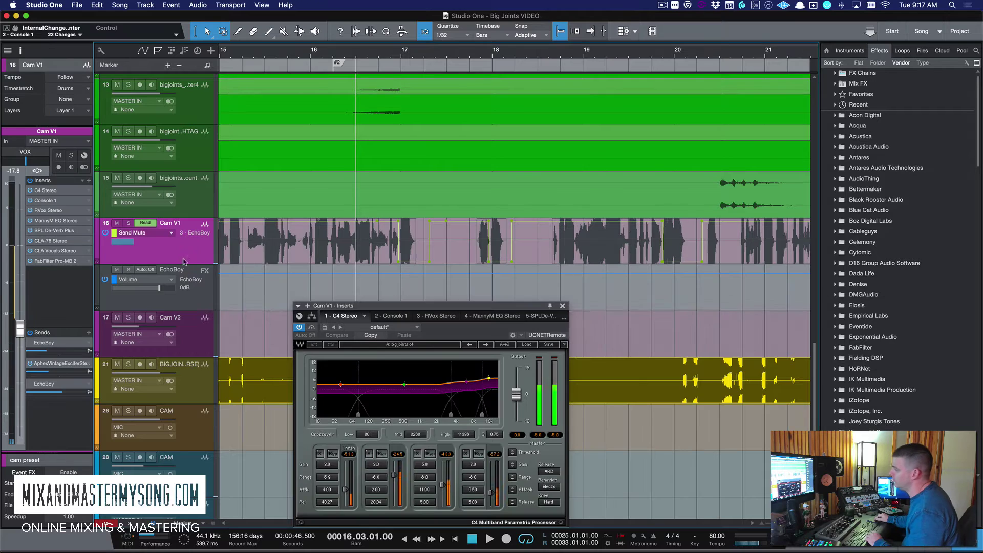
click(563, 307)
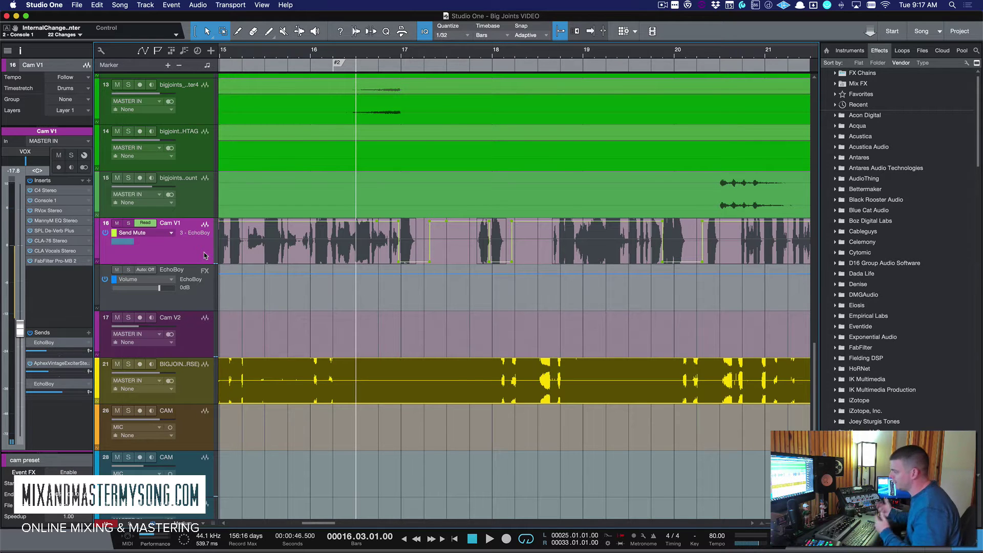
key(space)
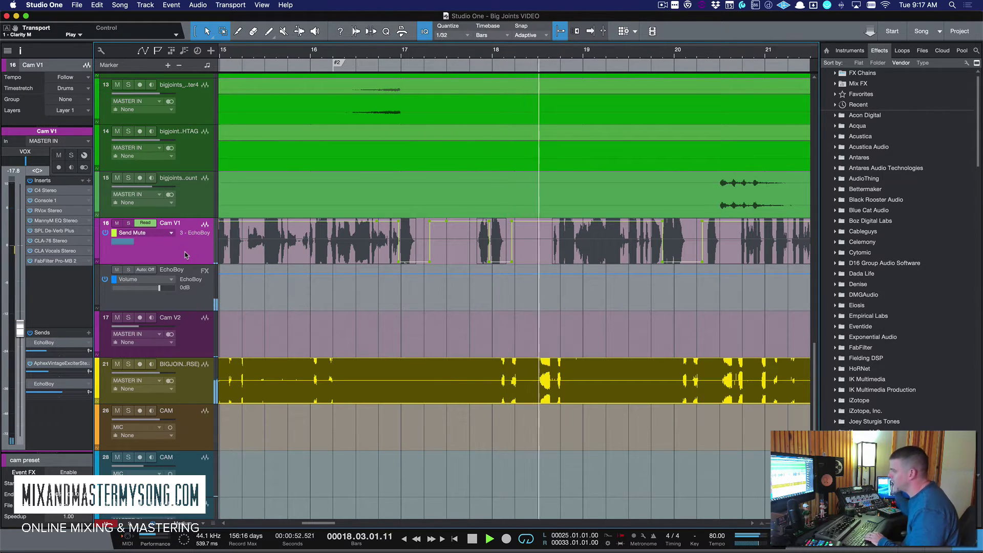
key(space)
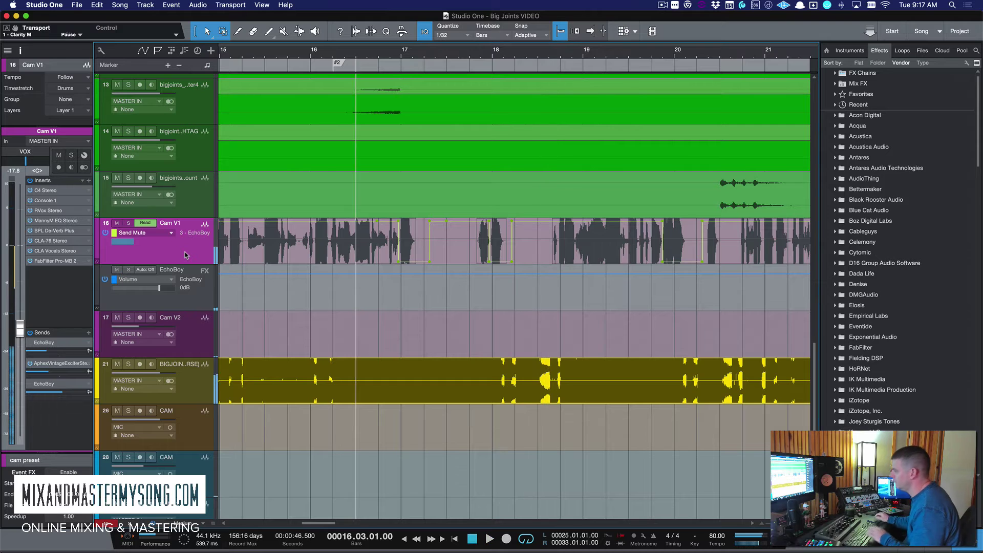
Reopen EchoBoy from the Cam V1 sends with the echo time set to 1/4 note, and reposition its window.
double_click(69, 387)
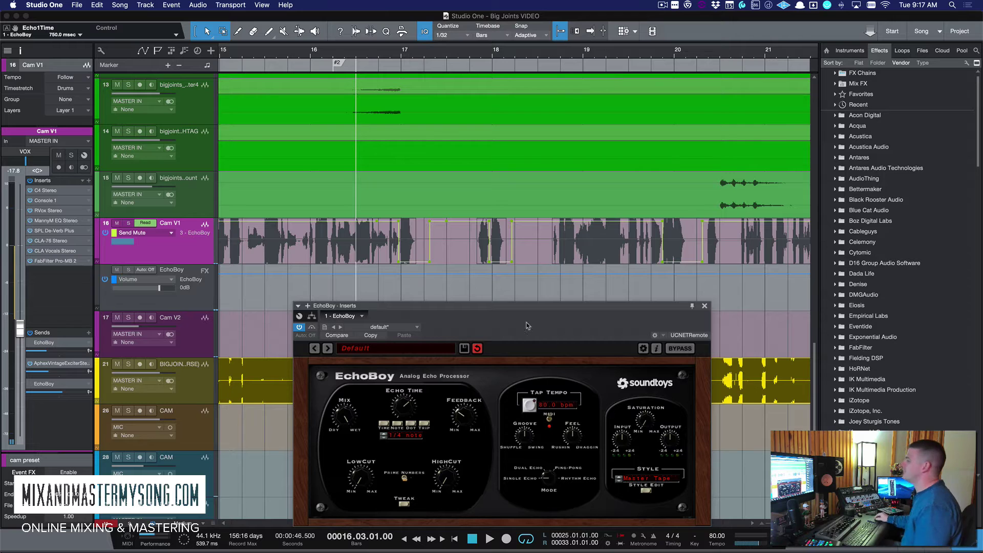
drag(537, 310, 504, 306)
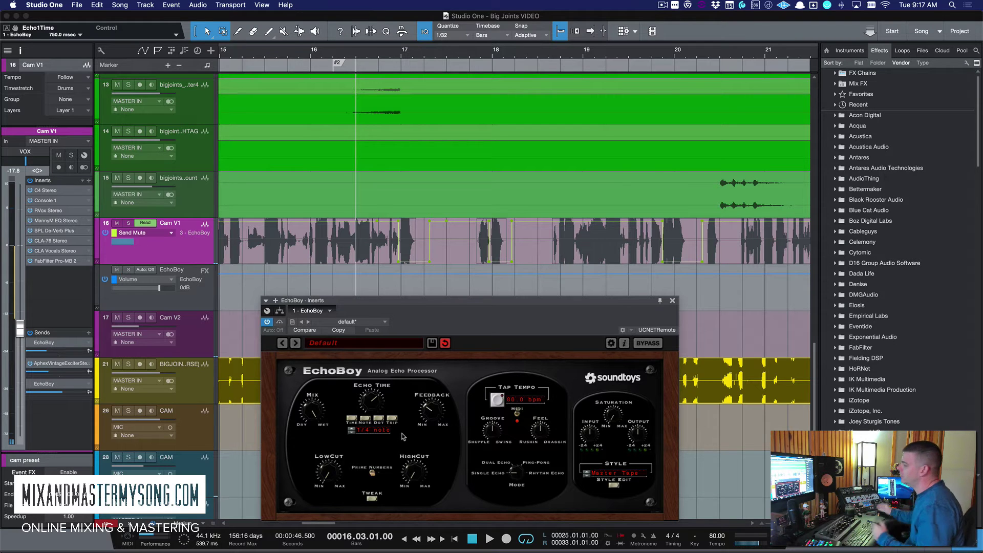
drag(559, 309, 572, 286)
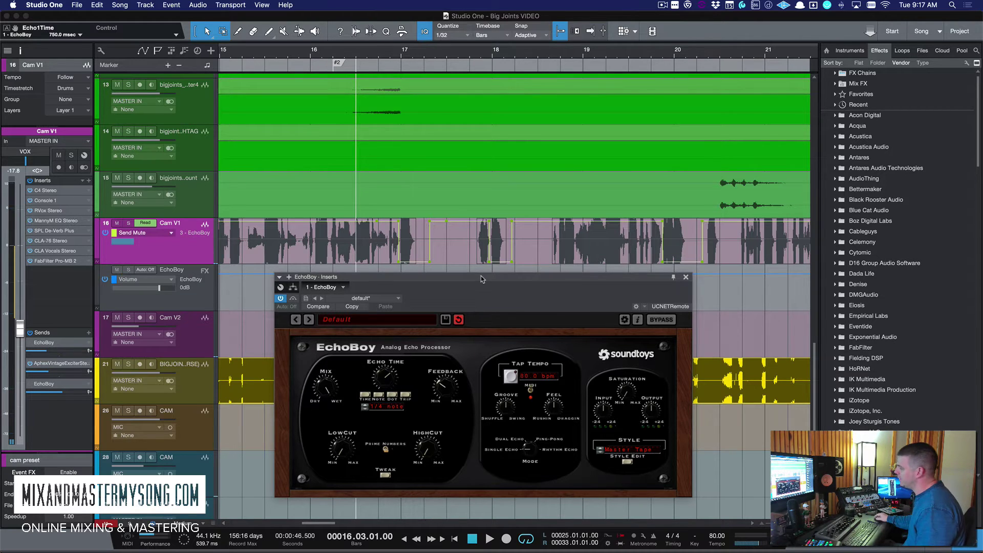
drag(483, 280, 460, 294)
Switch EchoBoy's echo time to dotted 1/4 notes and audition the echo from bar 16.
click(369, 409)
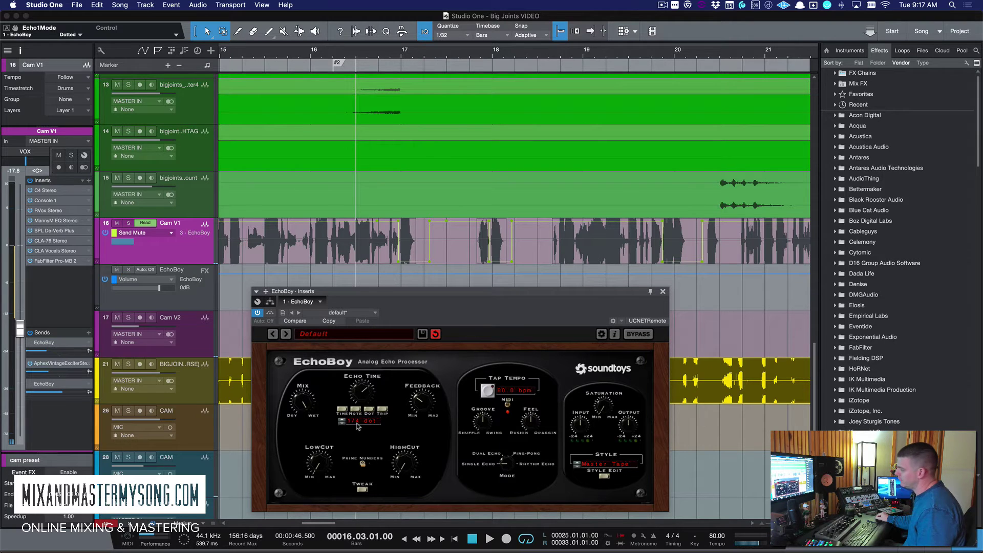
click(383, 412)
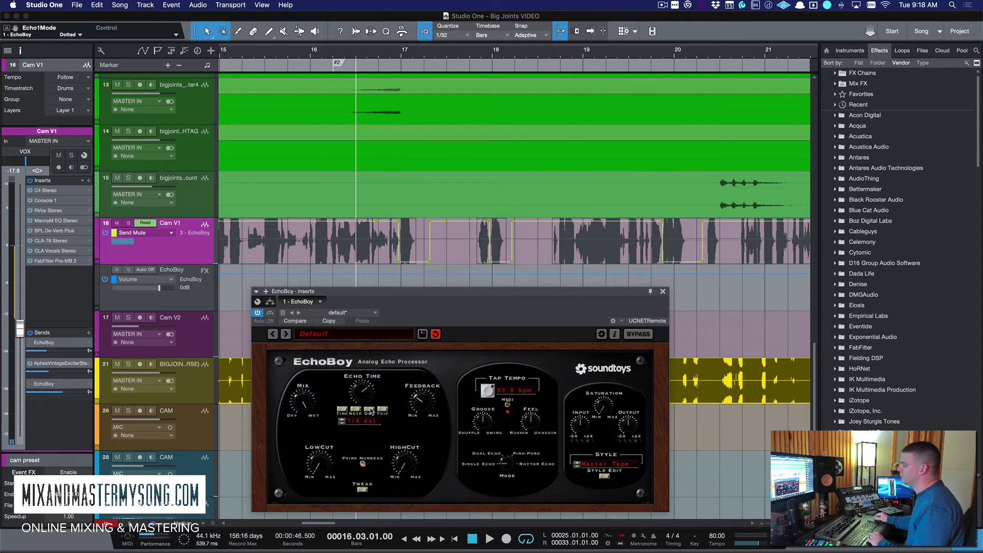
key(space)
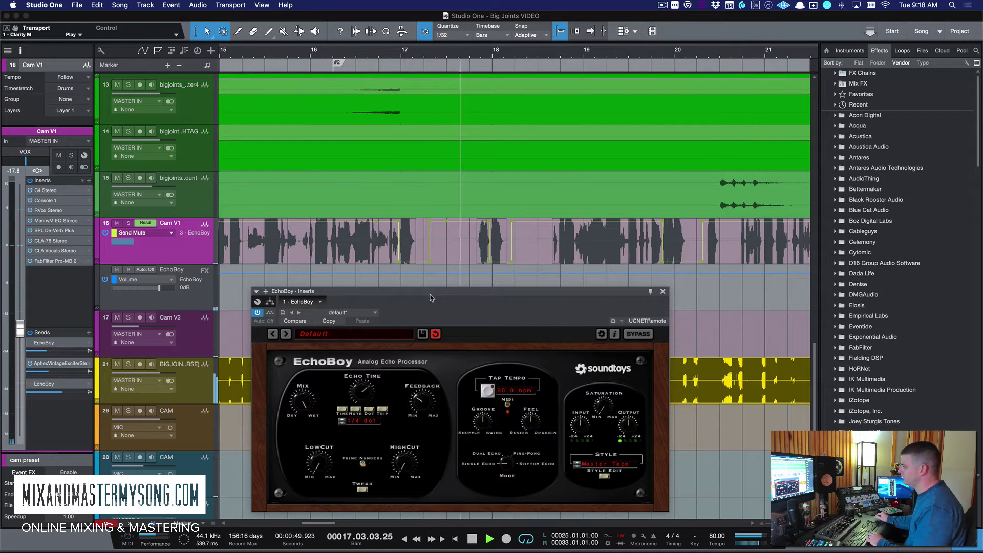
key(space)
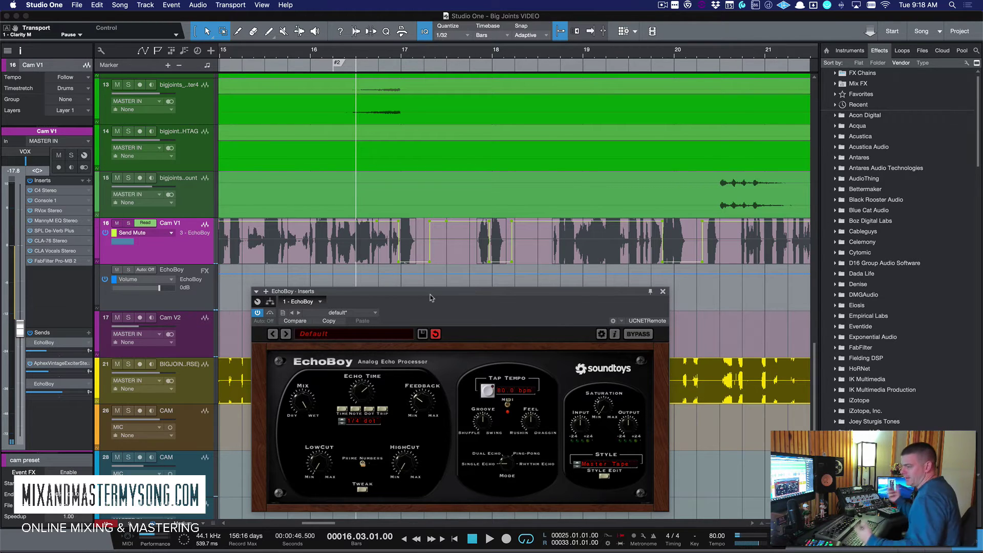
Switch EchoBoy's echo time to 1/4 triplets and audition the echo from bar 16.
click(383, 409)
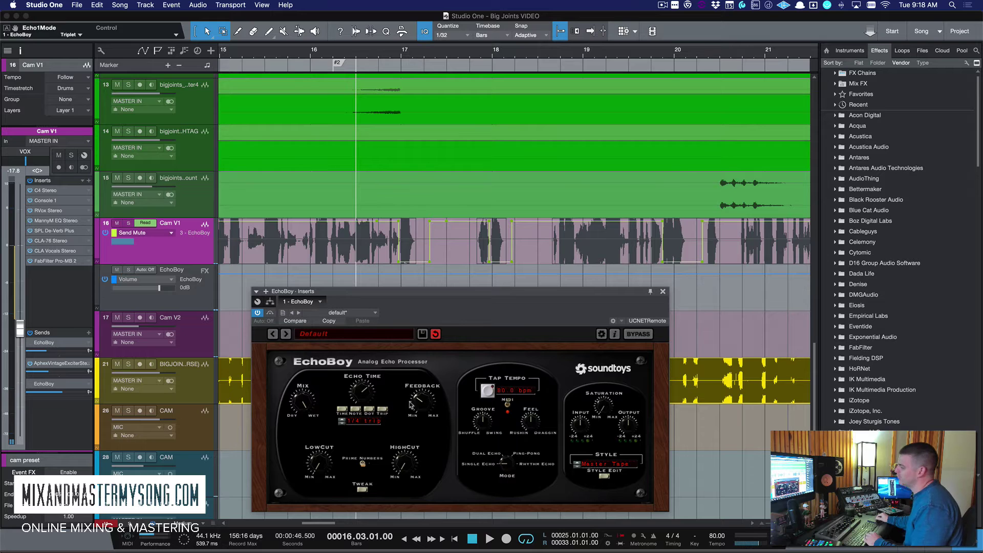
drag(465, 293, 457, 286)
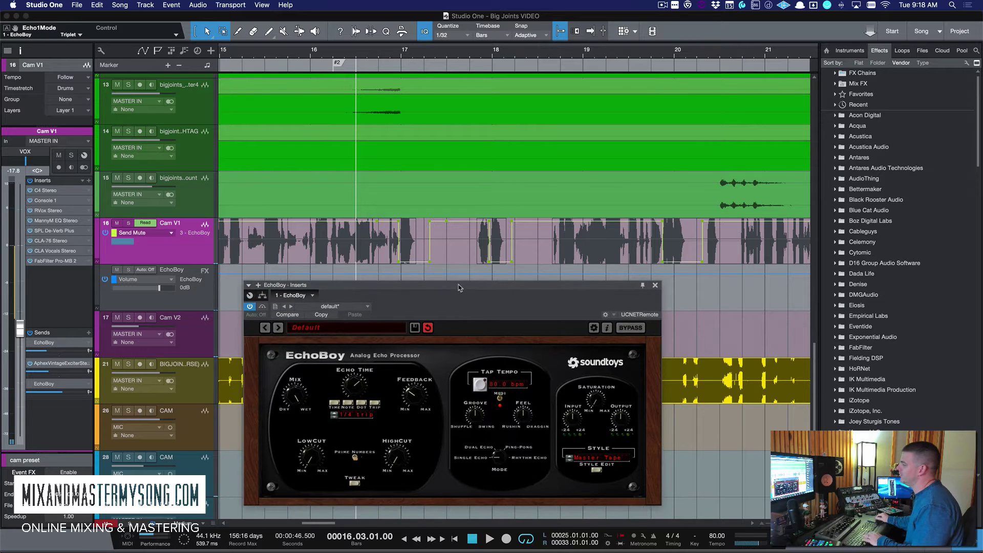
key(space)
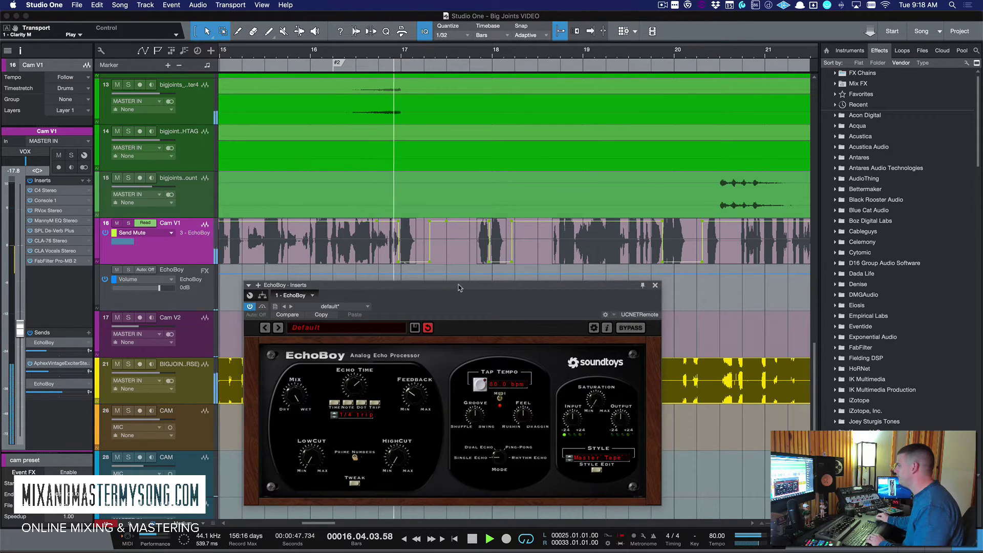
key(space)
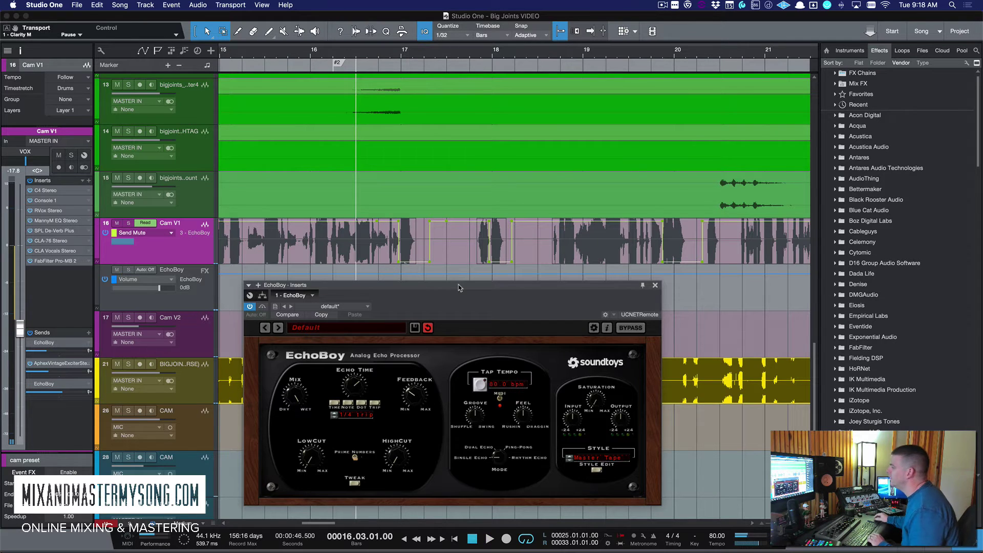
Switch EchoBoy's echo mode to Time so the delay is set in milliseconds.
drag(459, 286, 468, 281)
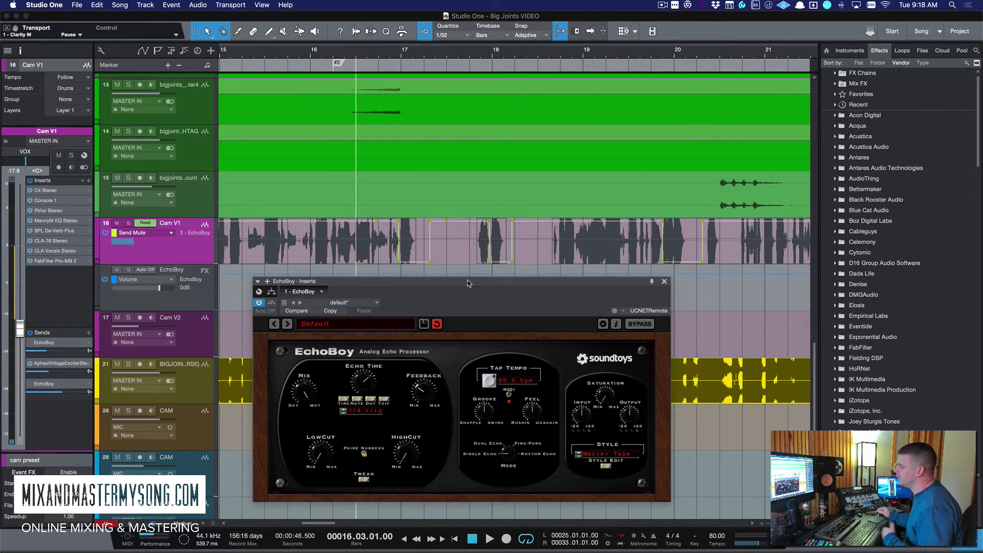
click(344, 401)
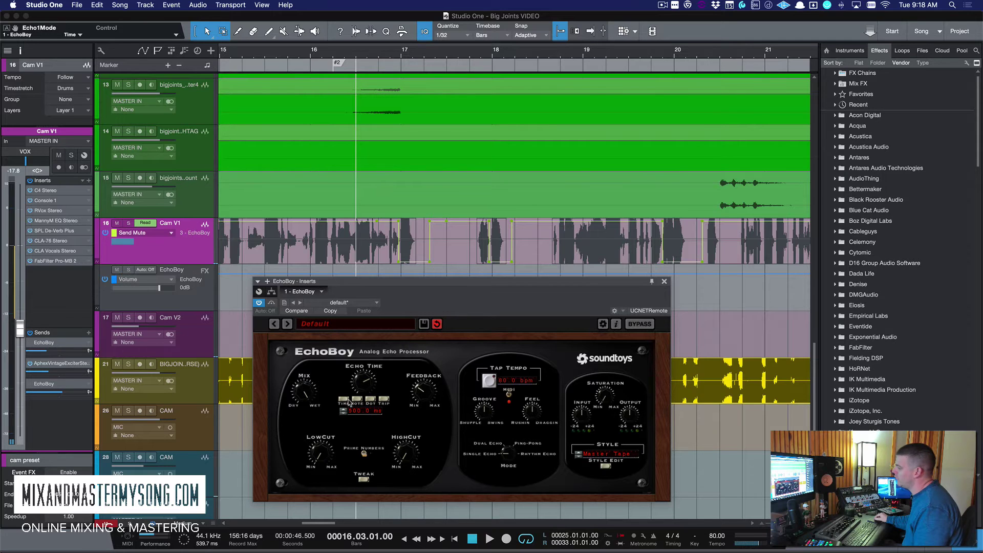
Switch EchoBoy's echo time back to Note, set it to 1/4 note, and reposition its window.
click(357, 399)
drag(497, 283, 509, 283)
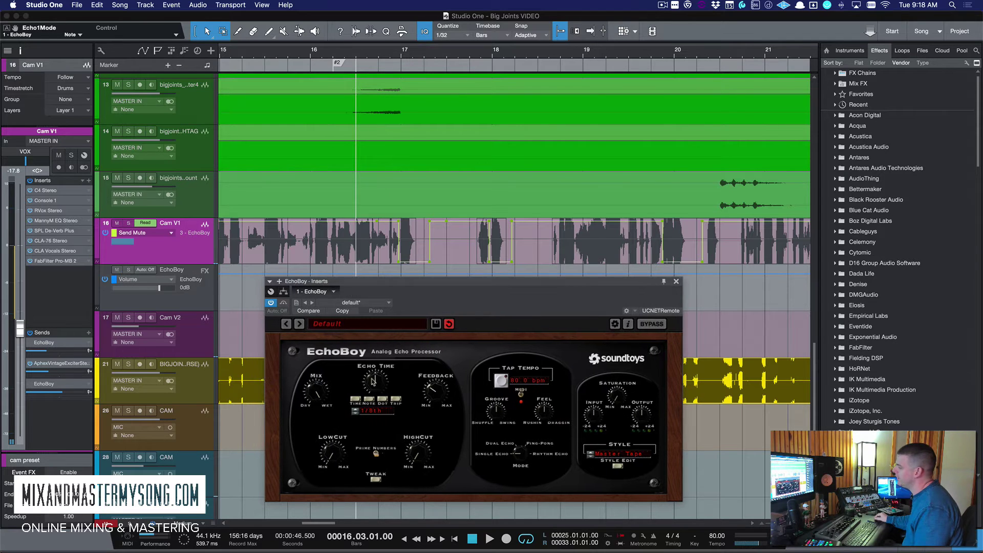
click(356, 409)
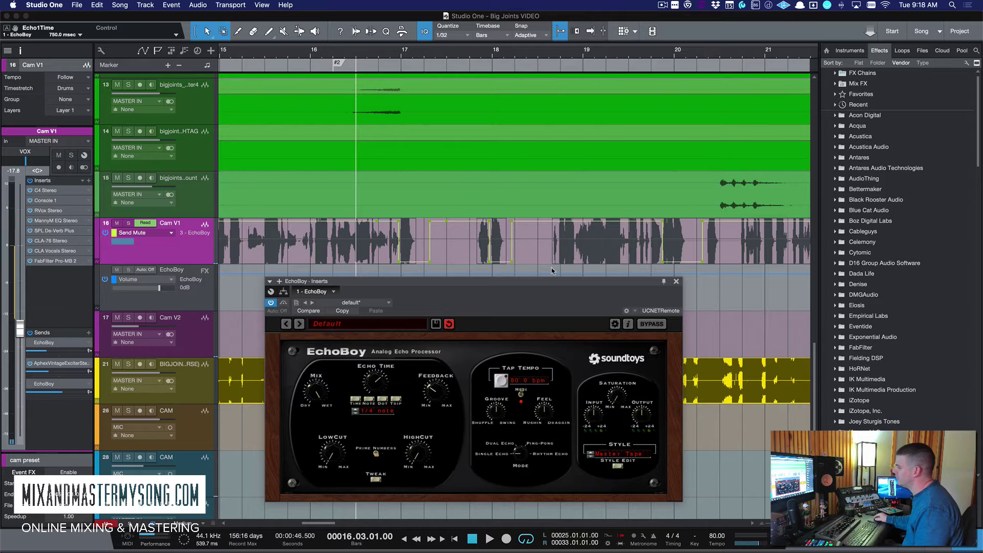
drag(545, 289, 565, 288)
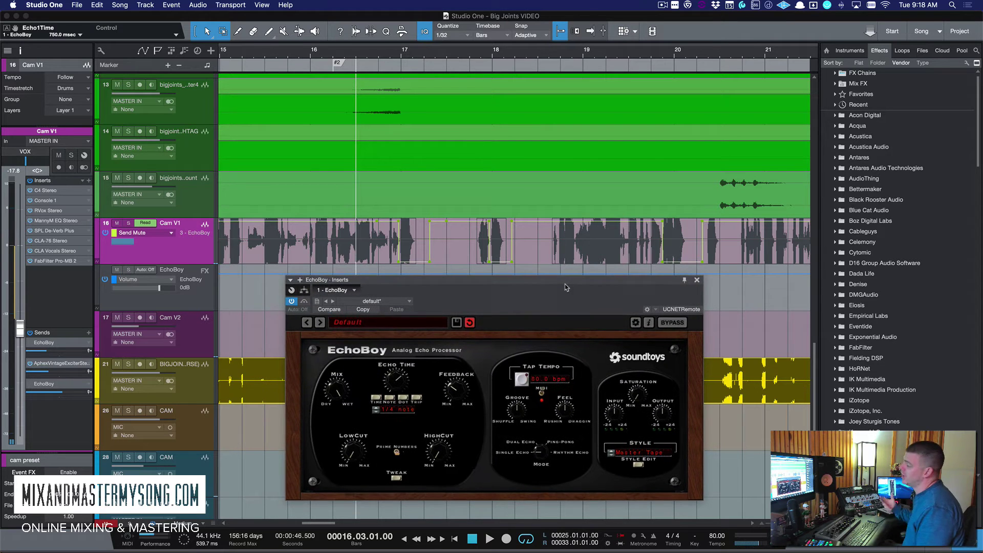
drag(566, 288, 556, 288)
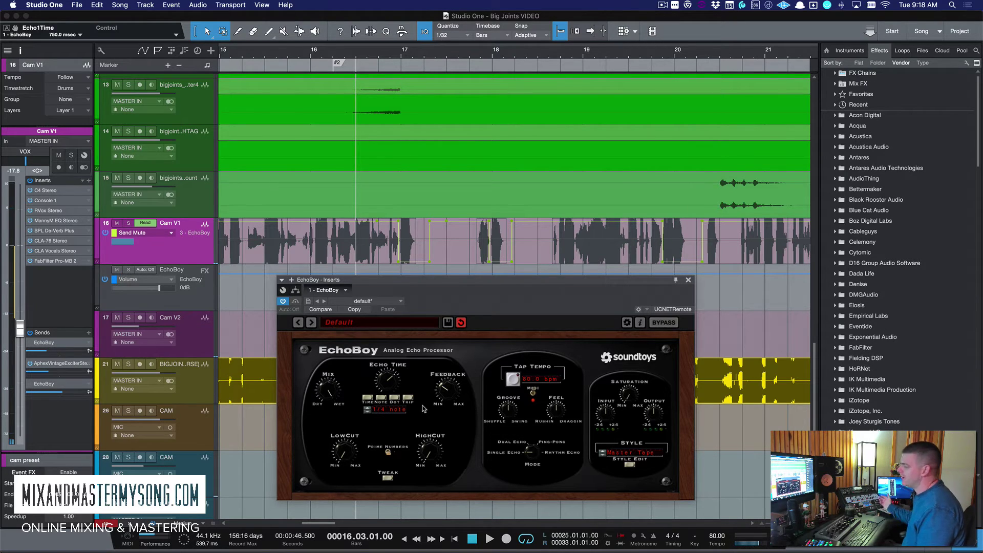
Check the 1/4 note's millisecond equivalent in EchoBoy's Time mode and in musicMath's delay table for 80 bpm.
click(367, 398)
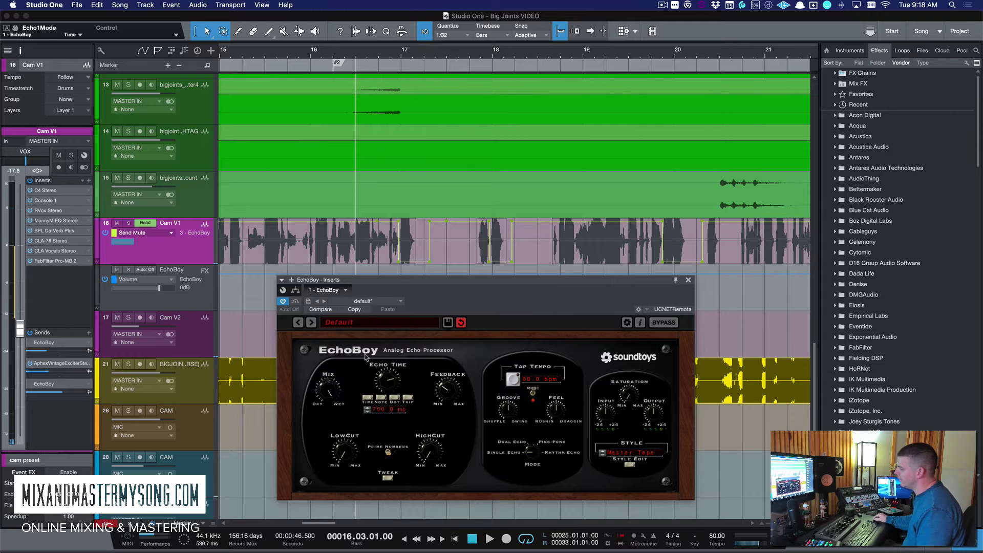
click(381, 398)
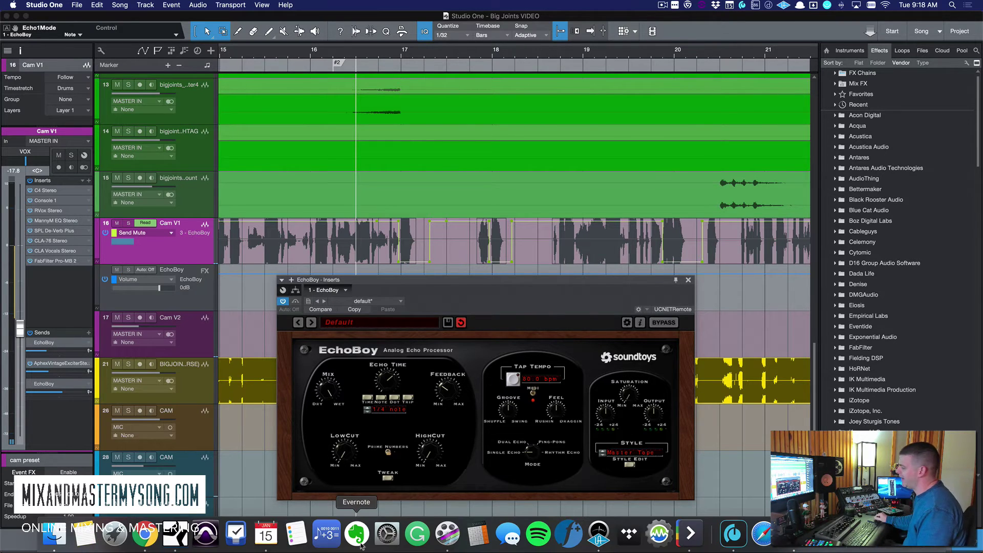
click(324, 514)
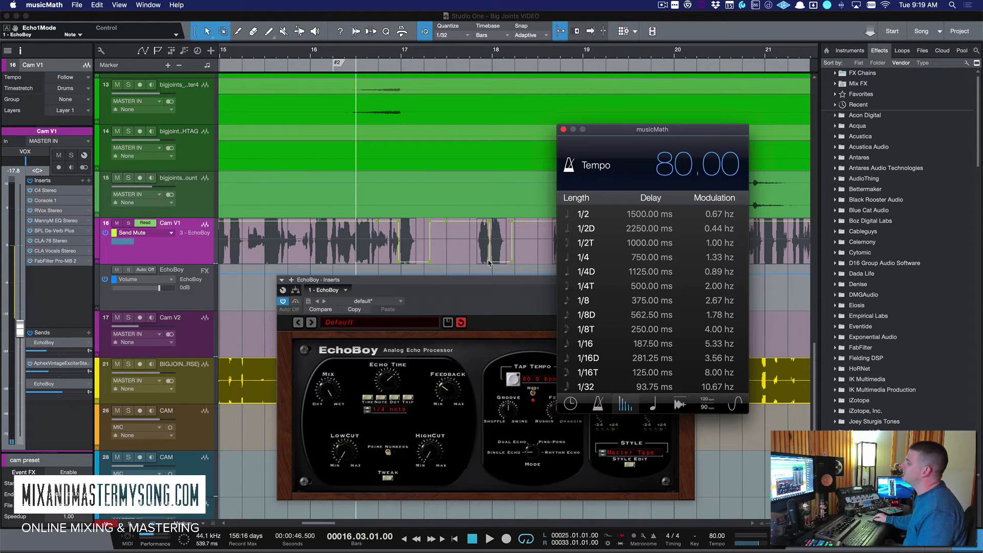
click(500, 285)
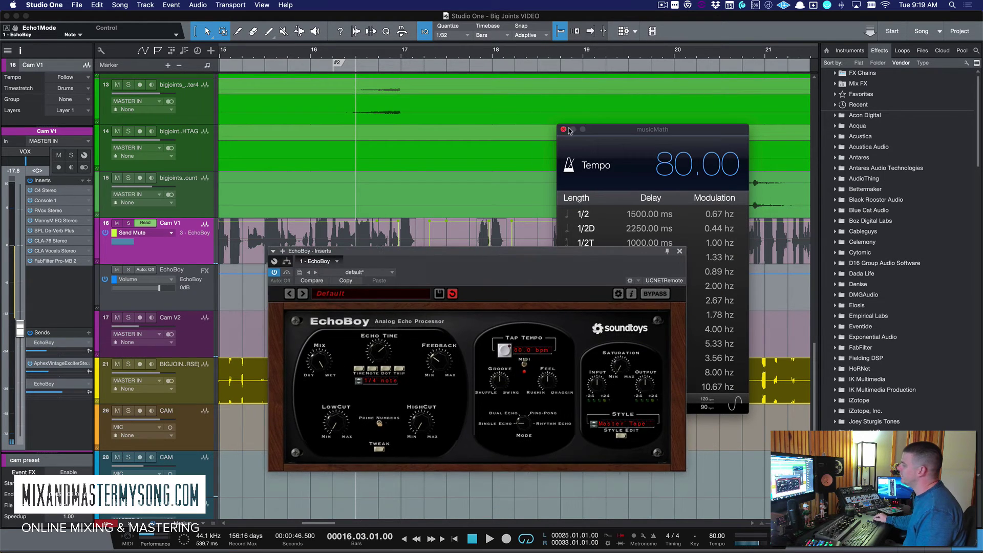
click(563, 129)
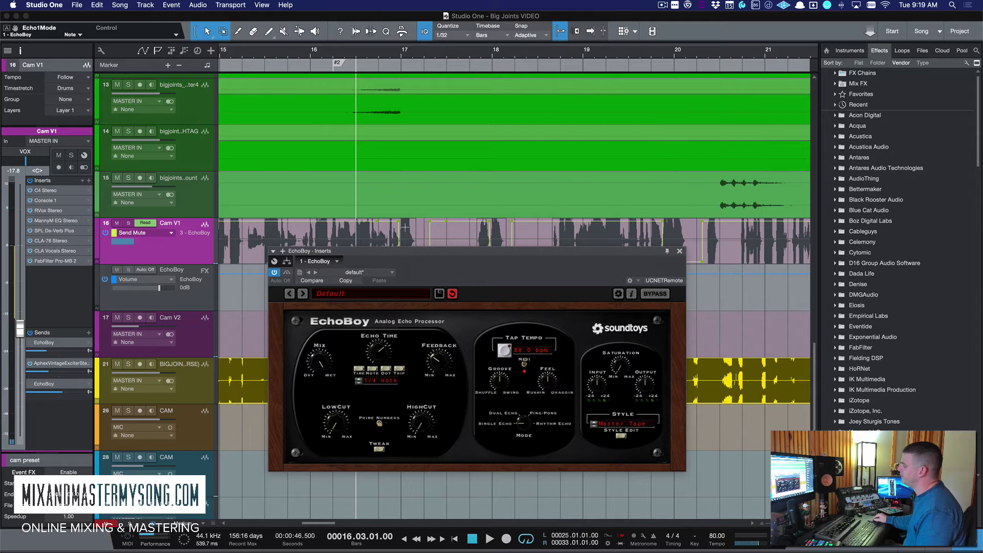
Set EchoBoy's echo time to 745 ms in Time mode and audition the echo from bar 16 with its window closed.
click(369, 373)
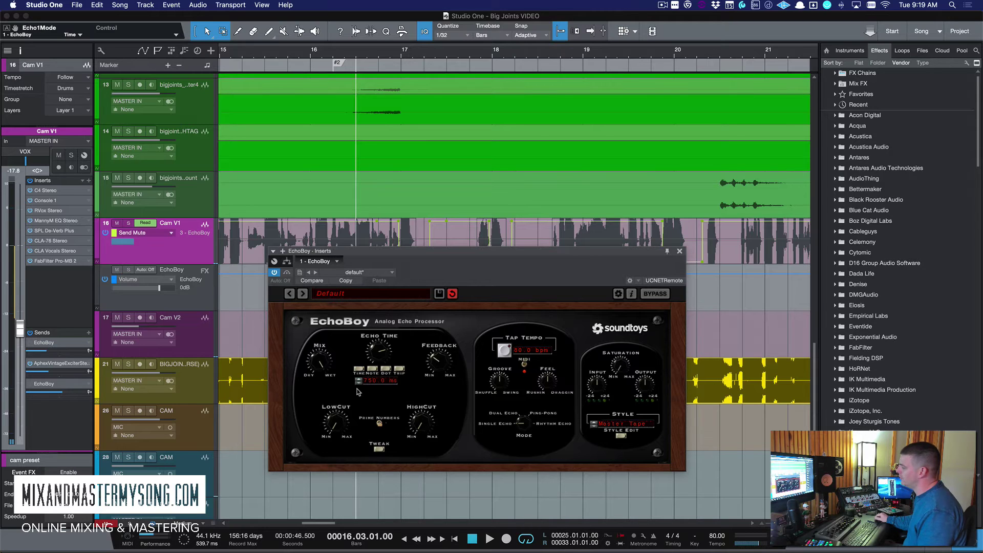
click(359, 382)
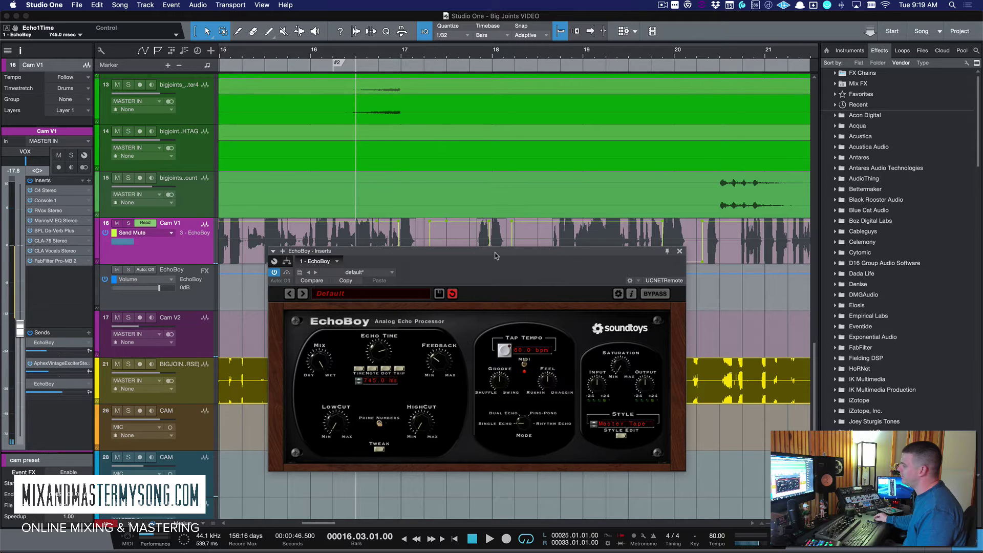
drag(496, 253, 463, 290)
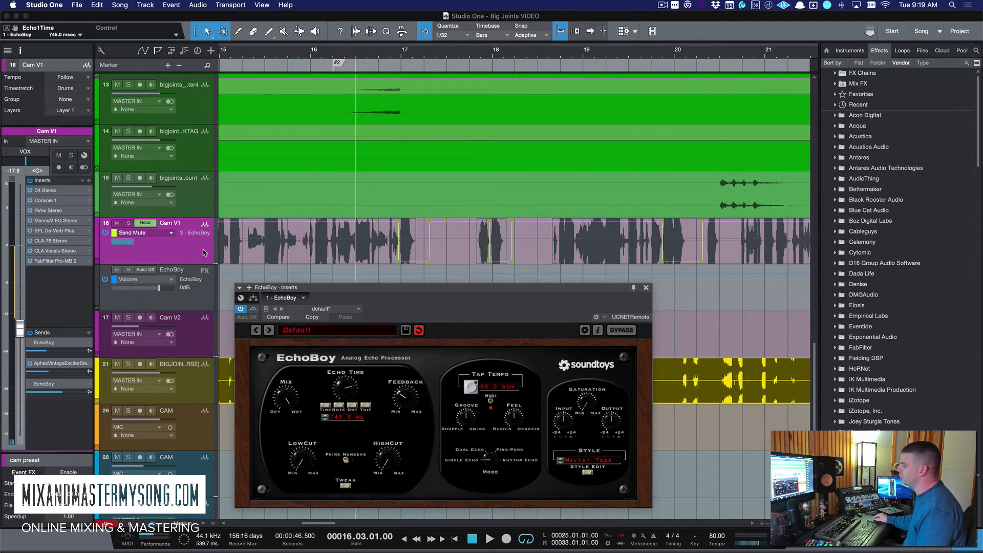
click(203, 252)
click(504, 288)
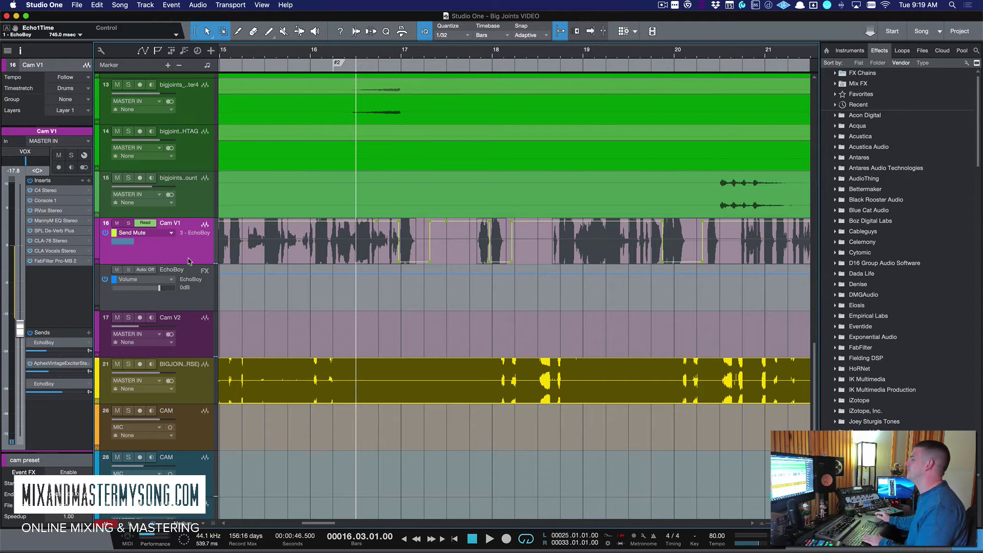
key(space)
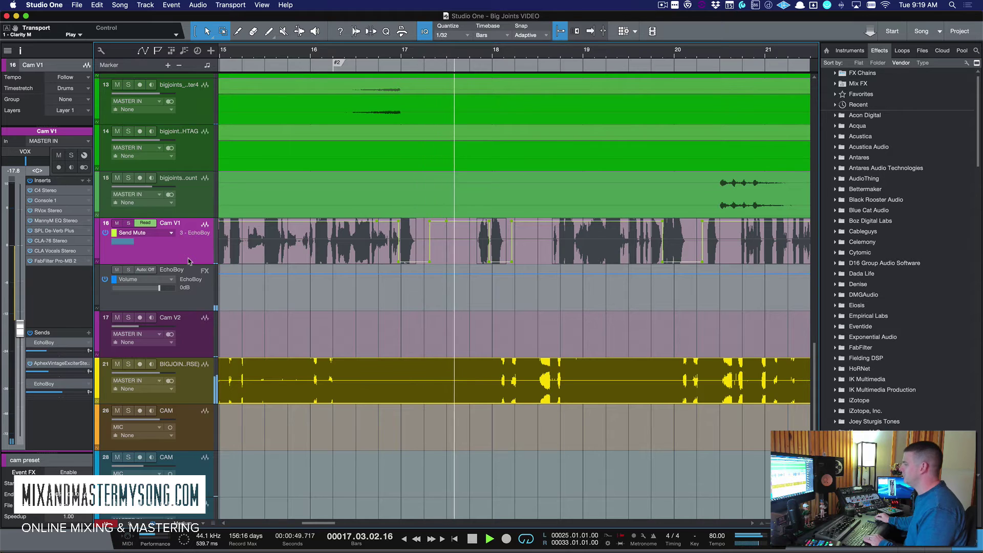
key(space)
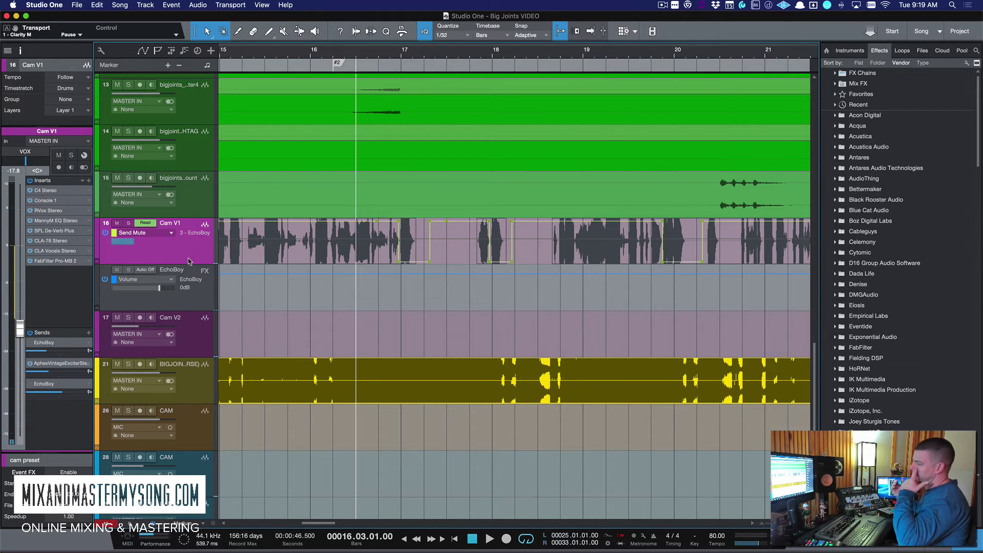
Reopen EchoBoy from the Cam V1 sends, switch its echo time to 1/4 note, and reposition the window.
double_click(74, 385)
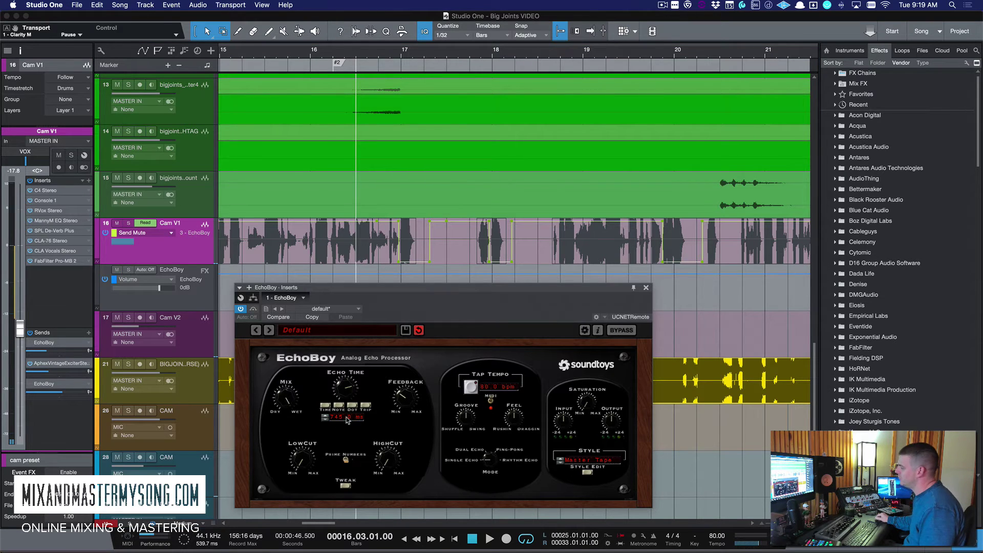
click(338, 407)
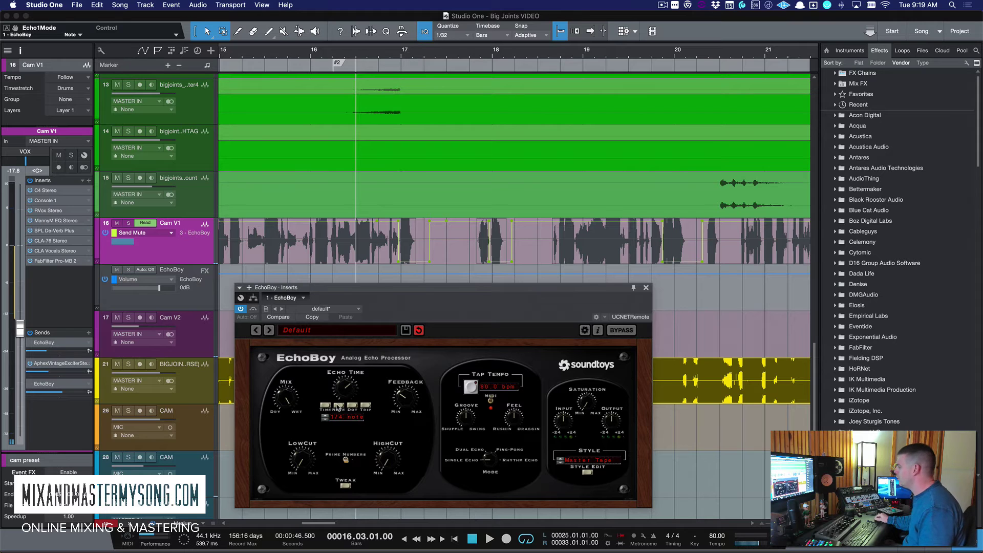
drag(417, 287, 443, 271)
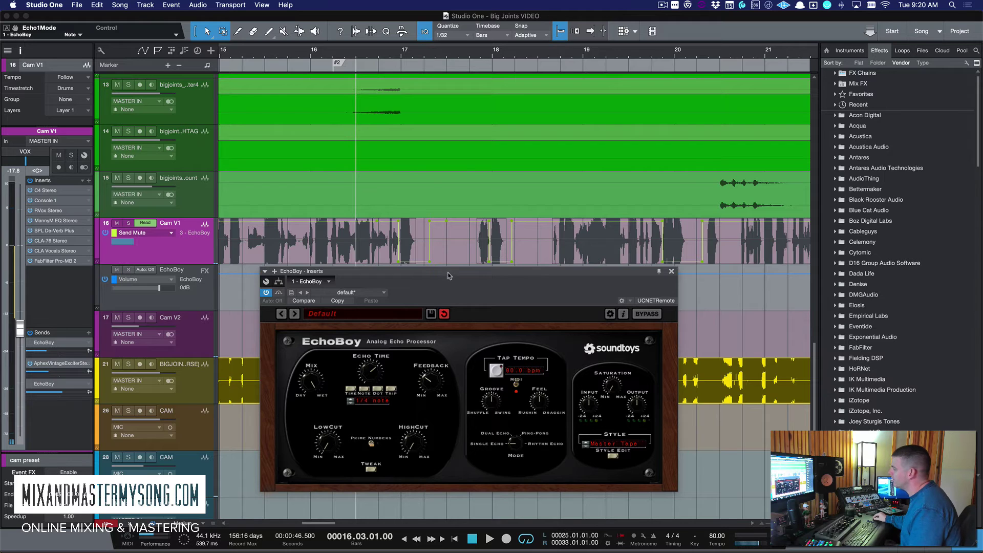
drag(448, 275, 442, 278)
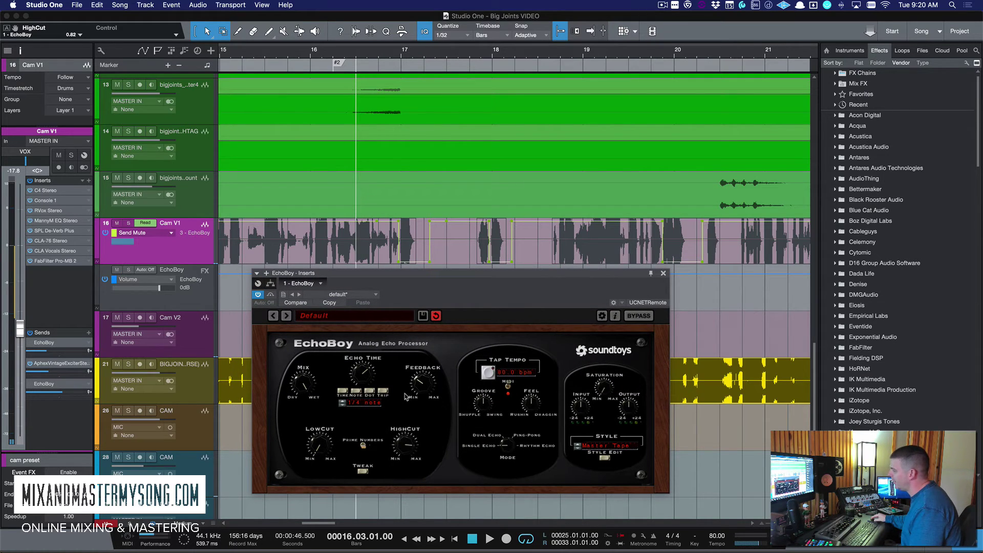
Set EchoBoy's HighCut to 0.79 and audition the filtered echo from bar 16.
mouse_move(412, 440)
mouse_down()
mouse_move(420, 435)
mouse_move(418, 454)
mouse_up()
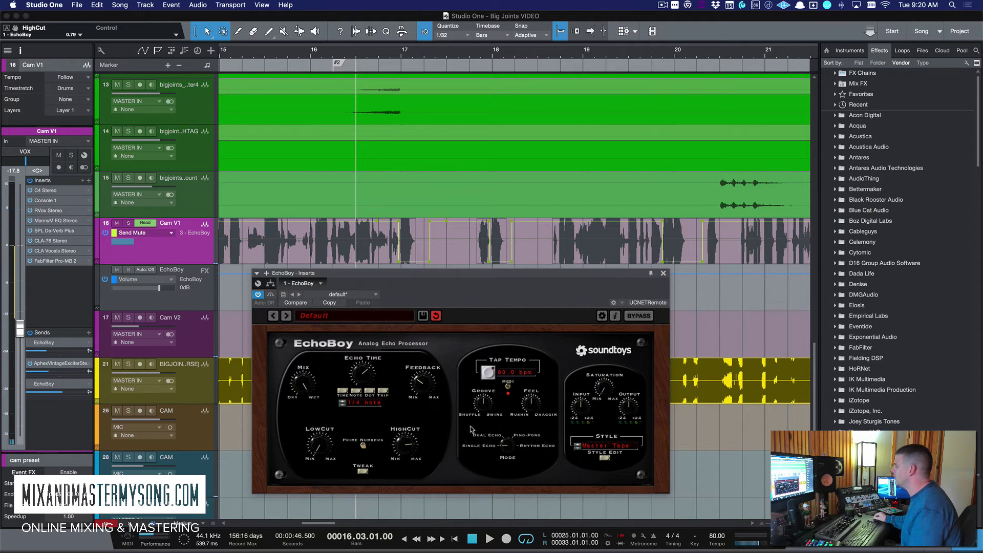
key(space)
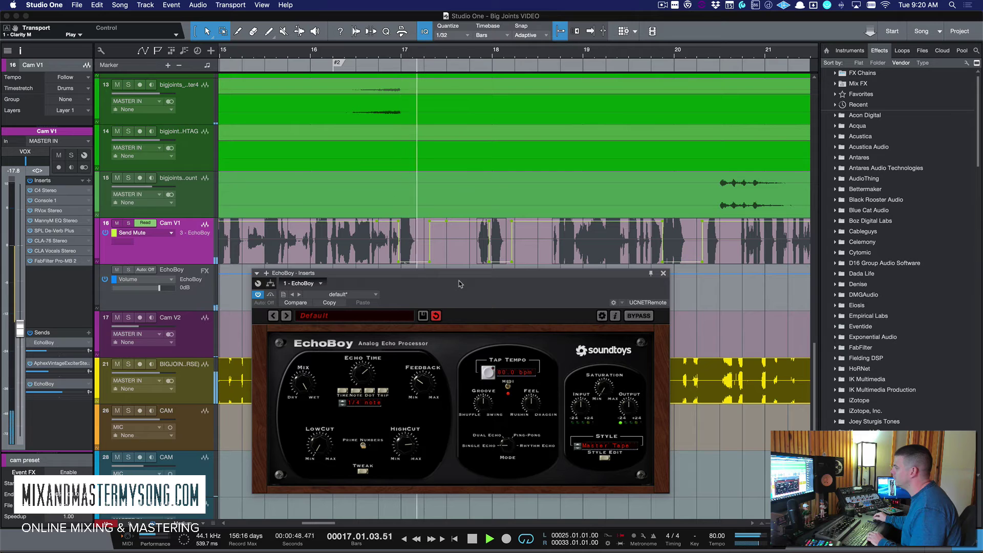
key(space)
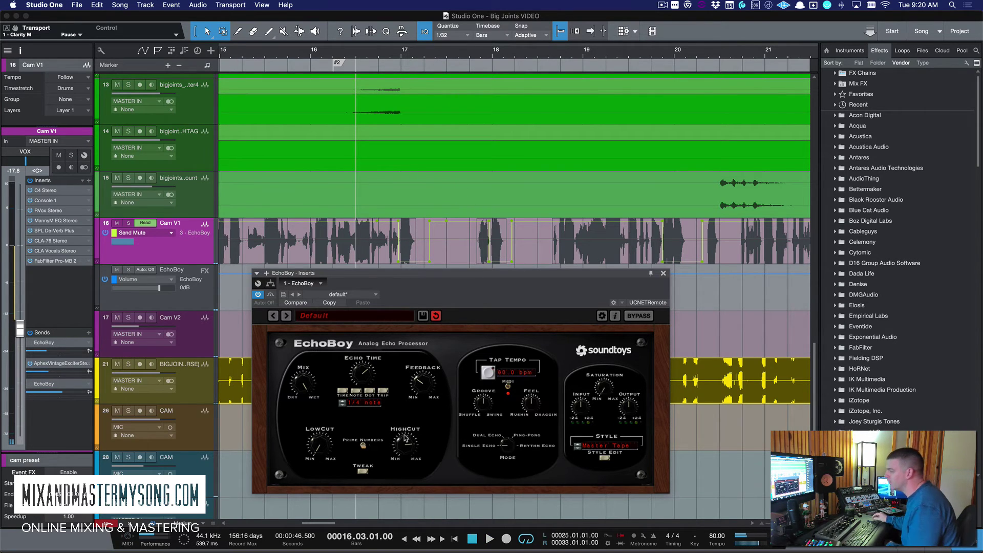
Turn EchoBoy's HighCut down to its minimum and LowCut up to 1.00, and audition the echo from bar 16.
click(402, 448)
drag(402, 447, 393, 514)
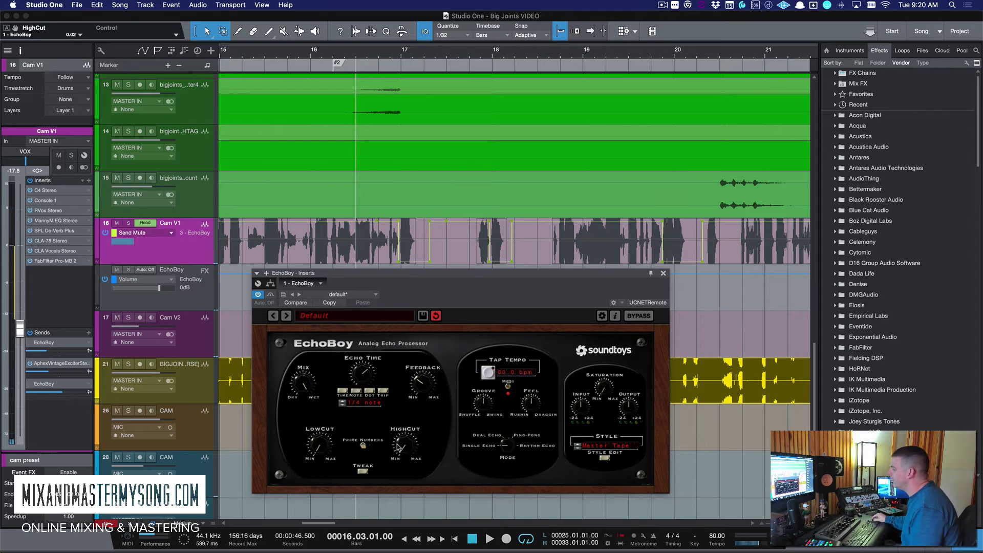
drag(398, 444, 396, 466)
drag(319, 445, 344, 346)
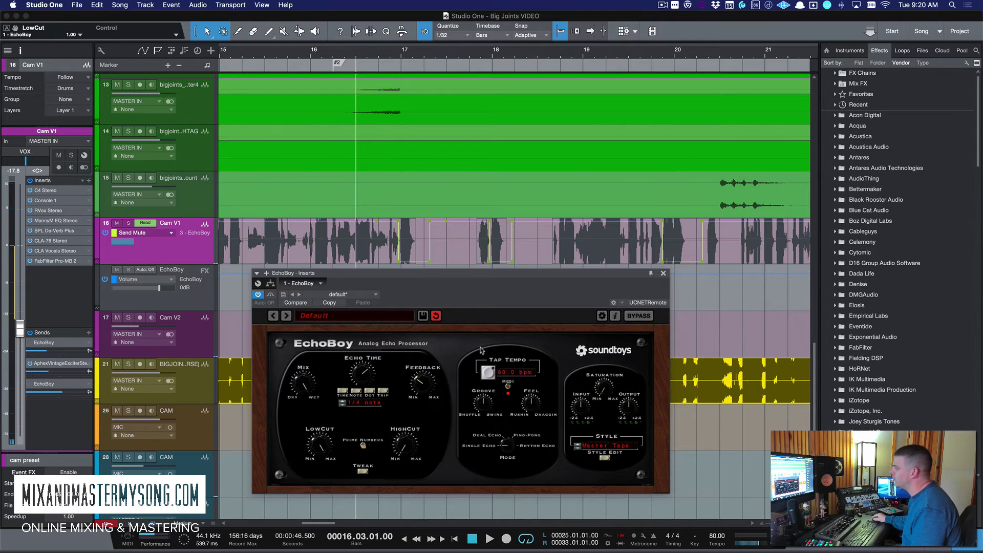
drag(494, 279, 466, 281)
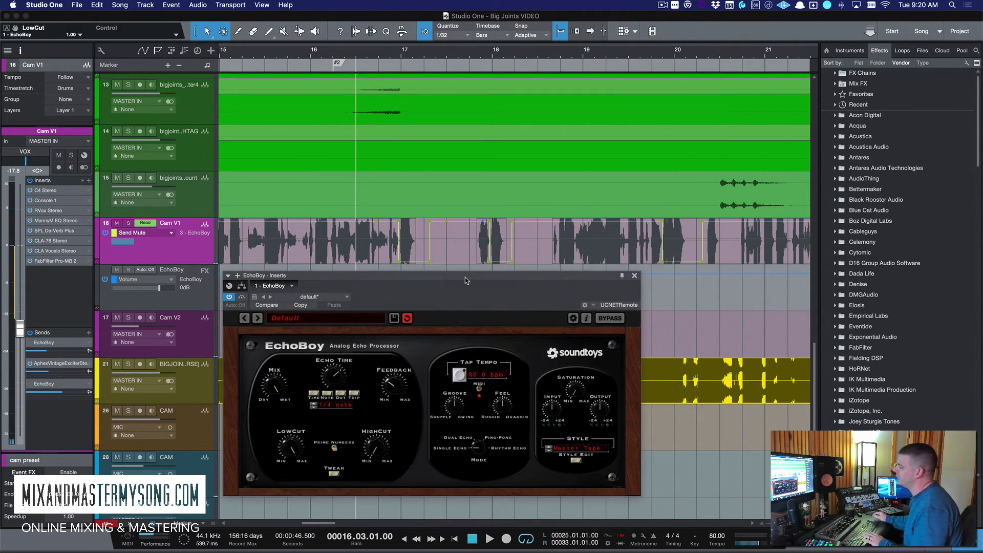
key(space)
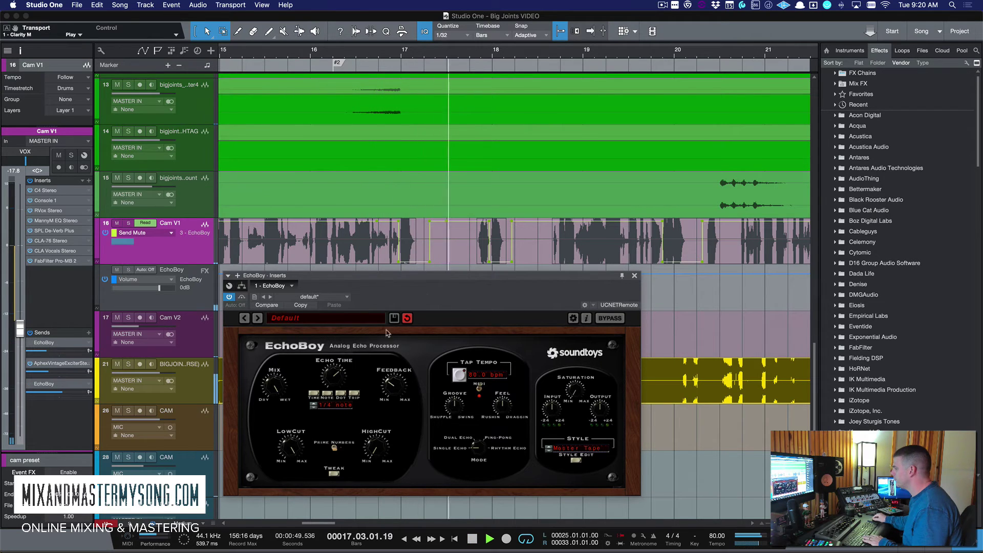
key(space)
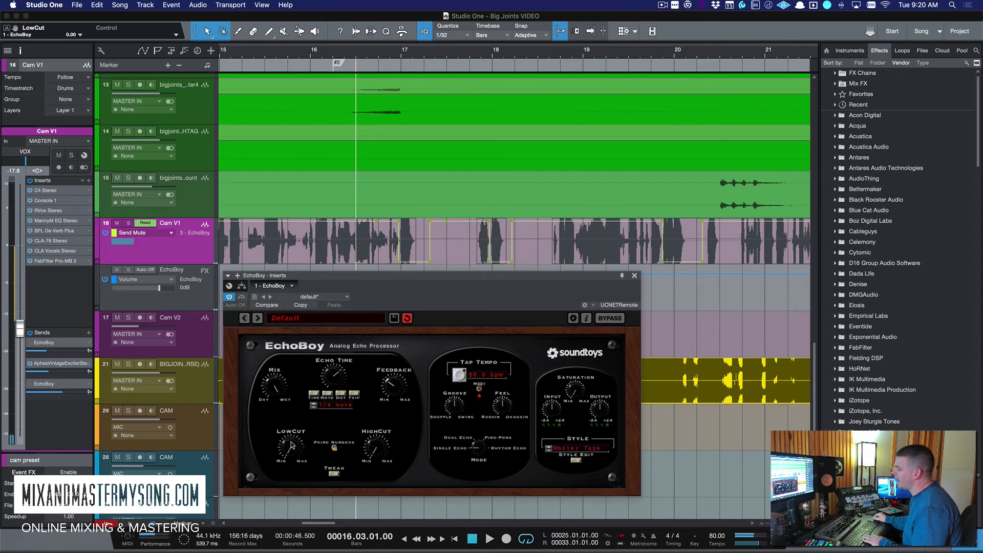
Set EchoBoy's LowCut to 0.29 and raise HighCut partway from its minimum.
drag(291, 445, 292, 430)
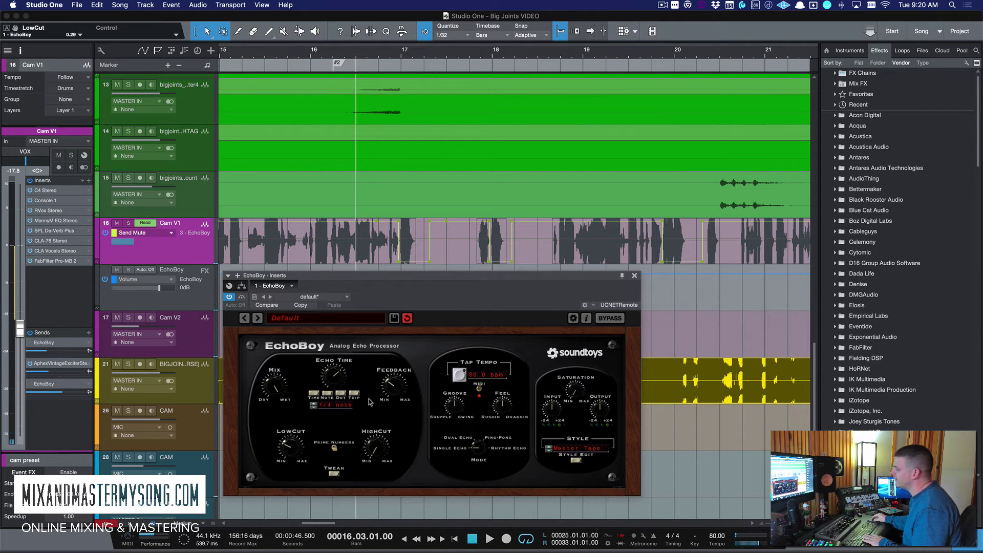
drag(374, 458, 376, 421)
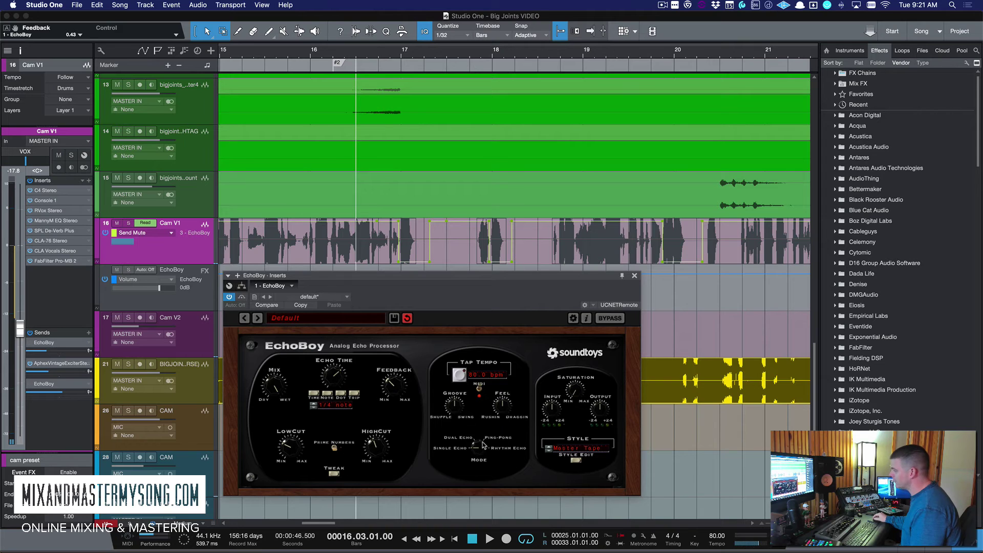
Switch EchoBoy's mode to Ping-Pong, audition the echo from bar 16, and reposition the window.
mouse_move(479, 453)
mouse_down()
mouse_move(475, 445)
mouse_move(477, 468)
mouse_up()
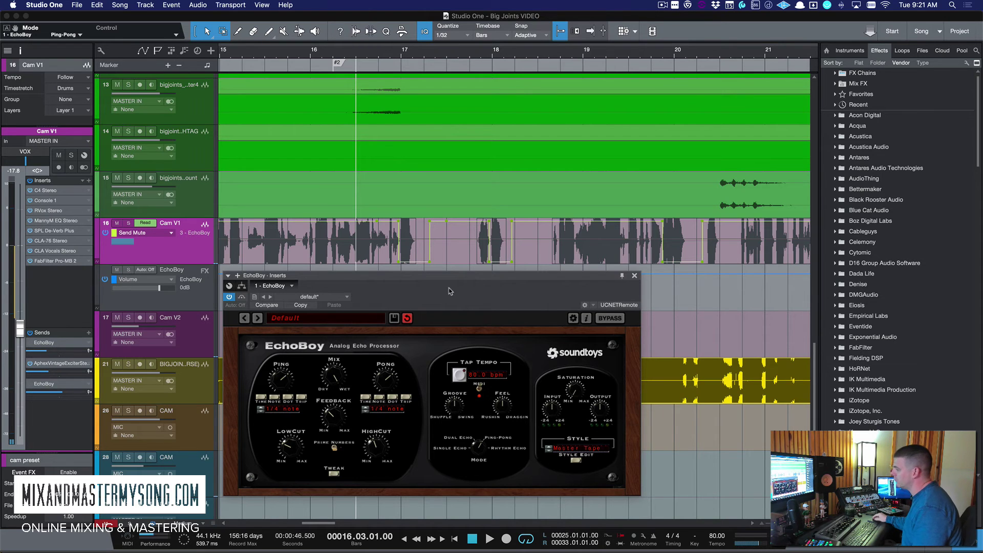
drag(450, 284, 492, 304)
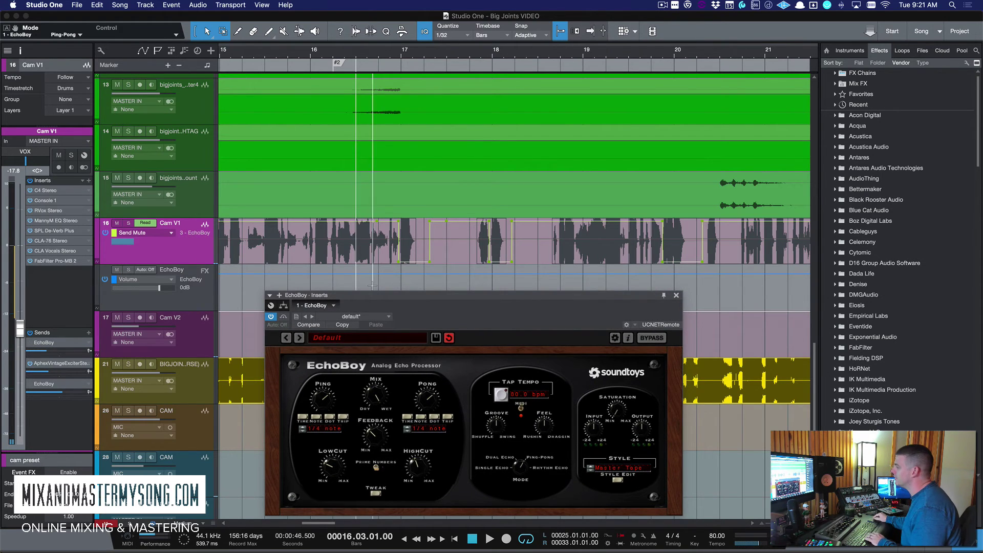
drag(381, 298, 358, 295)
key(space)
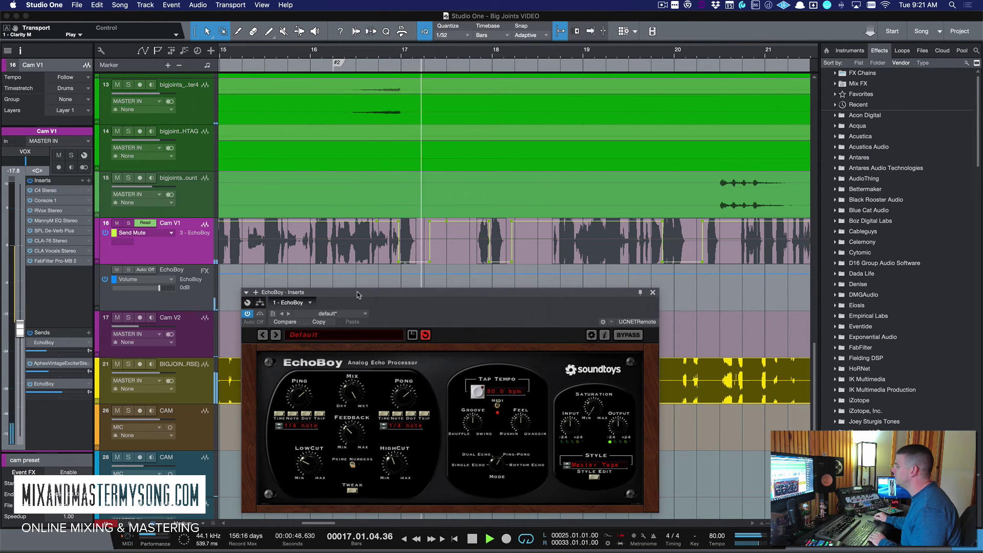
key(space)
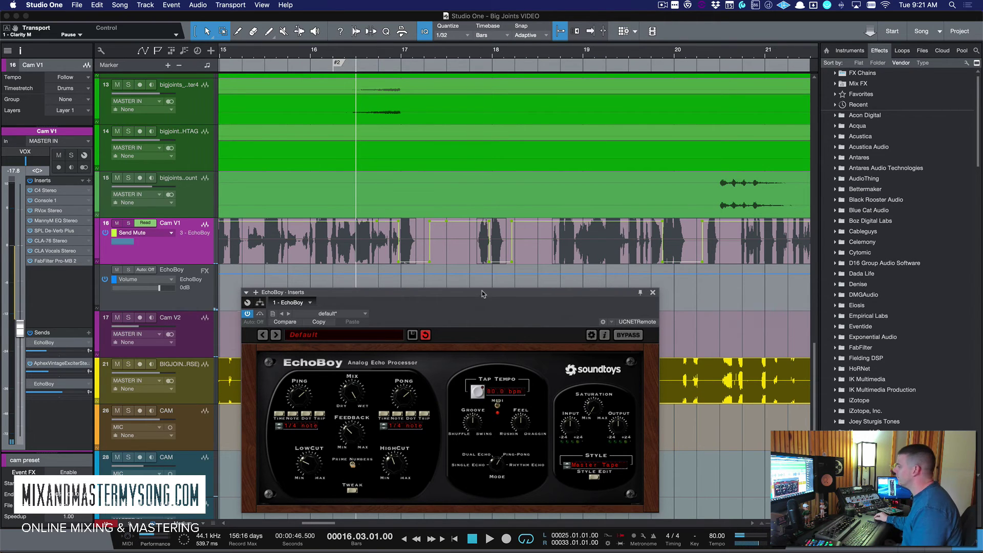
drag(482, 293, 466, 276)
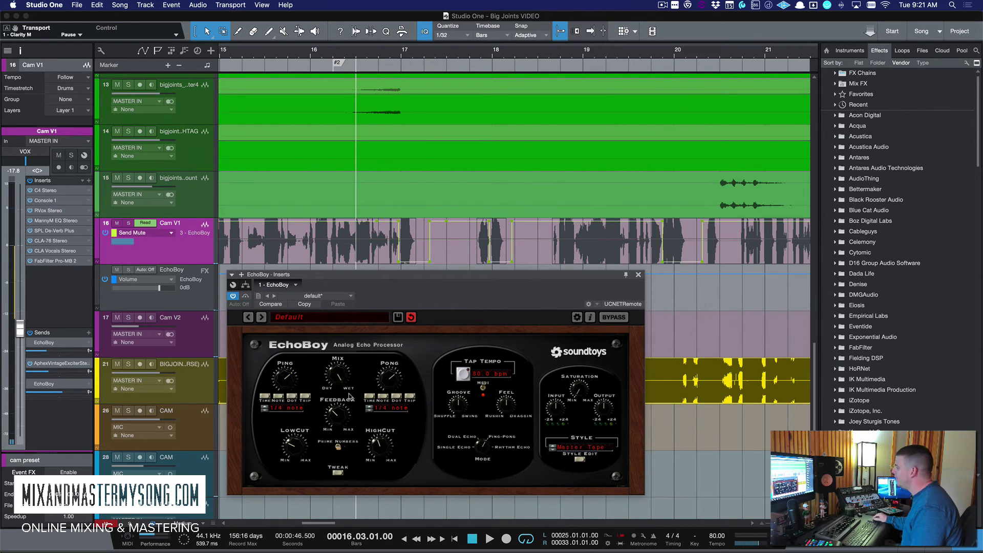
drag(570, 278, 580, 274)
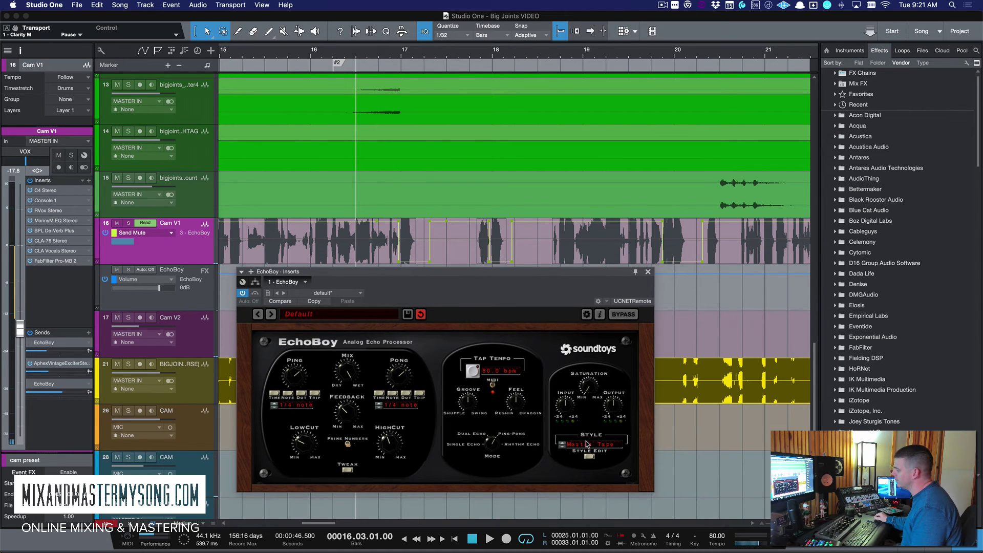
Try EchoBoy's TelRay style and switch the style to Space Echo instead.
click(607, 449)
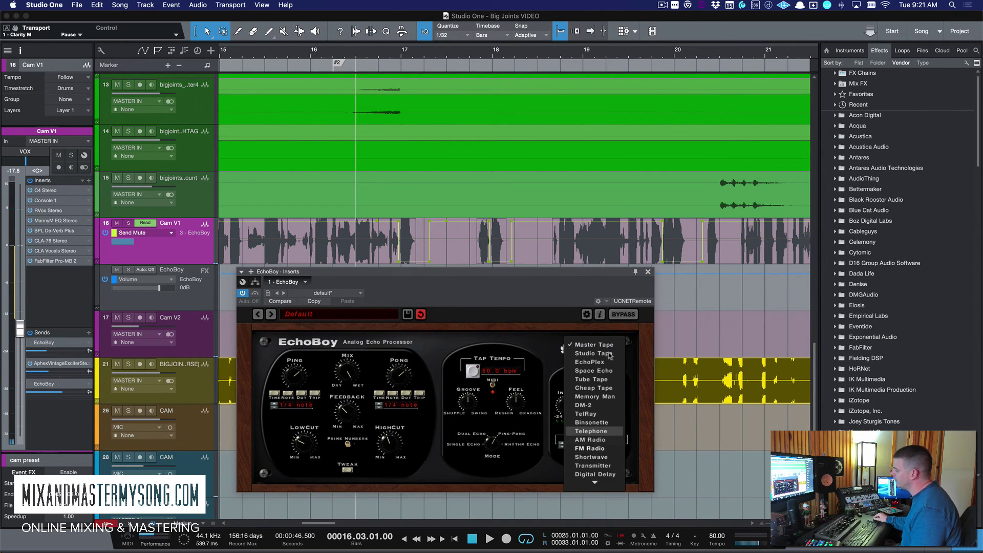
click(602, 415)
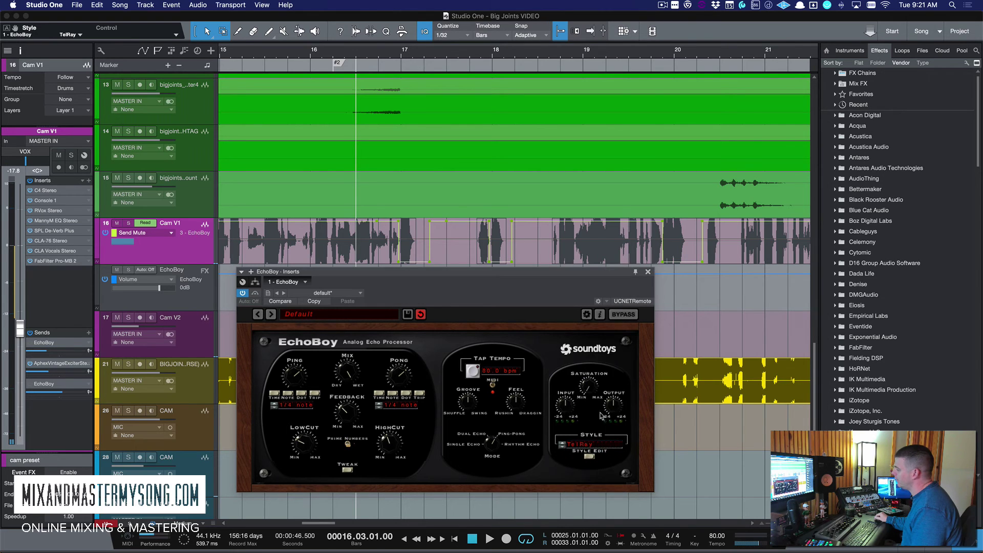
click(604, 444)
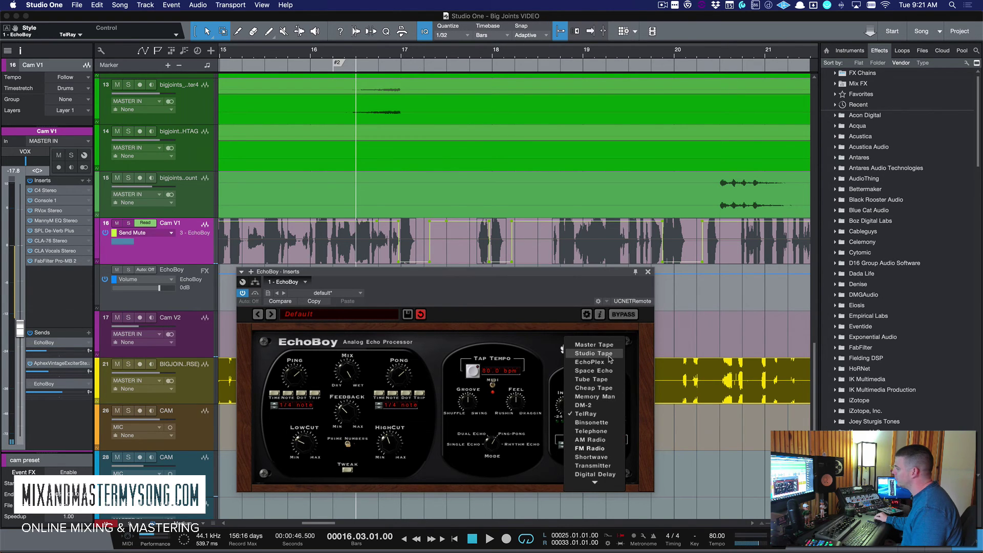
click(609, 371)
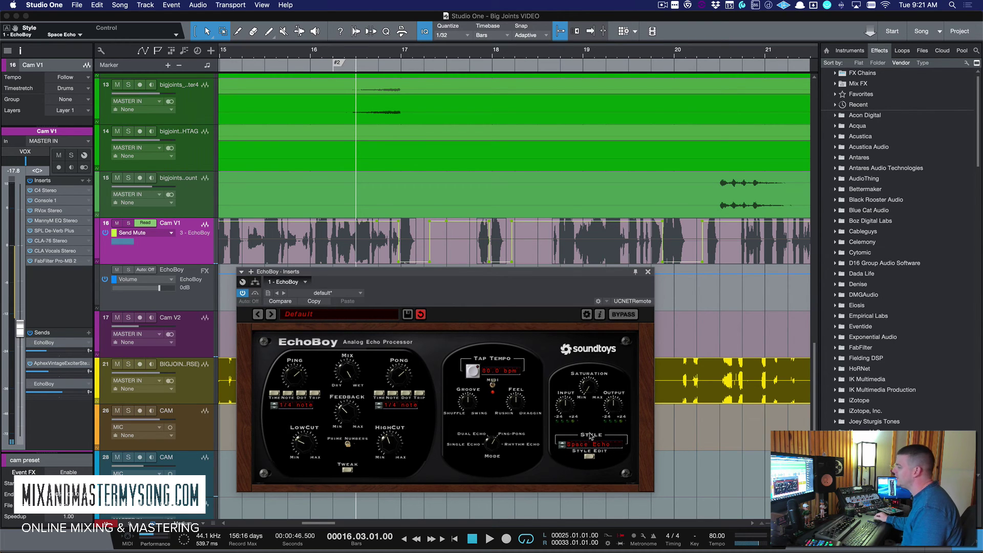
Reposition the EchoBoy window and audition the Space Echo delay on the vocal from bar 16, beat 3.
drag(525, 278, 546, 279)
key(space)
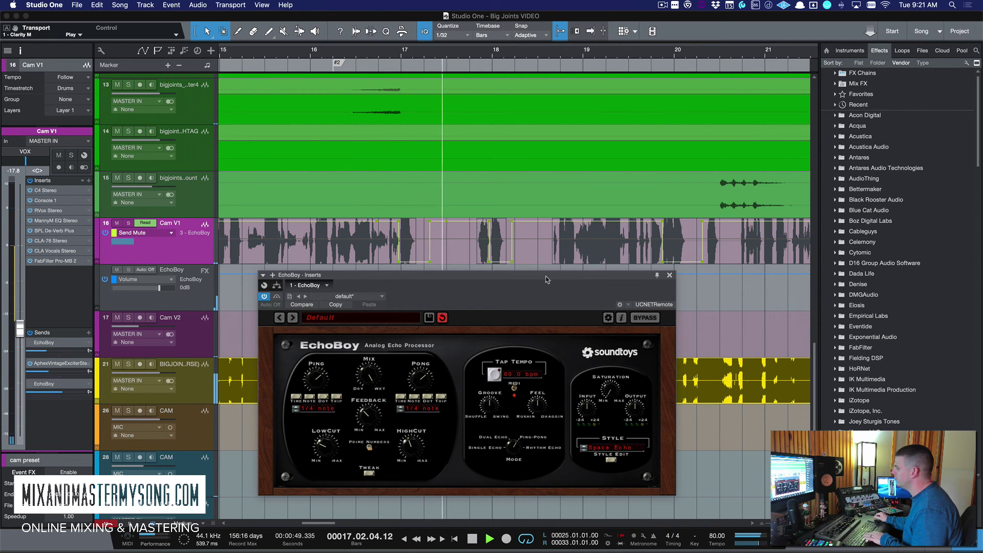
key(space)
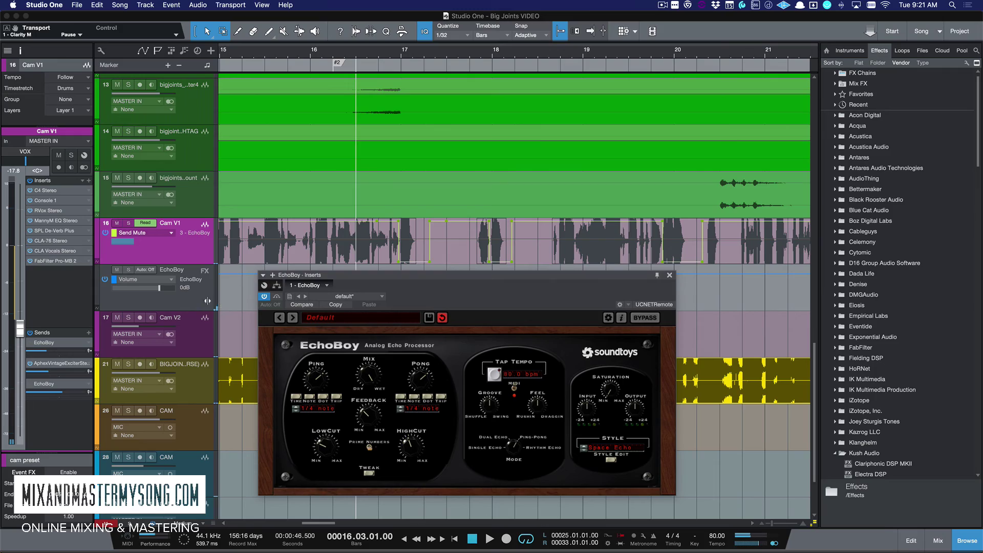